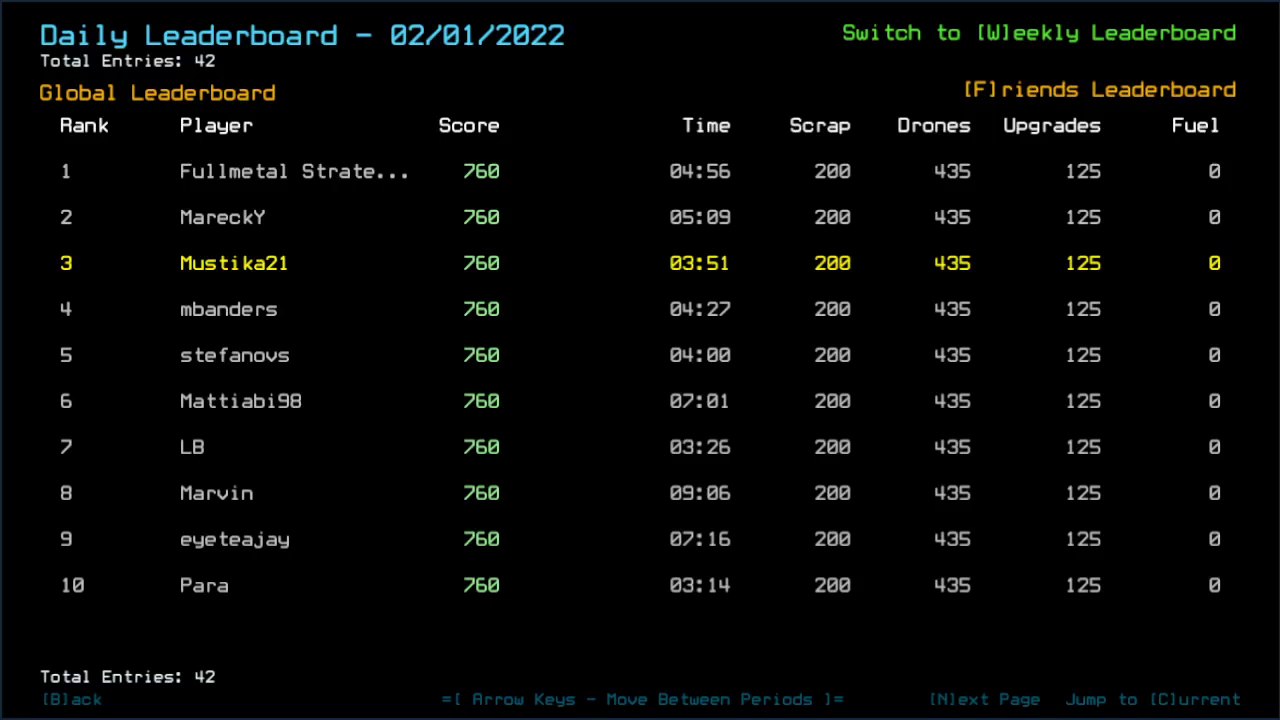
- Page through all 42 daily leaderboard entries to the last page, then return to the Challenge Launcher
key(n)
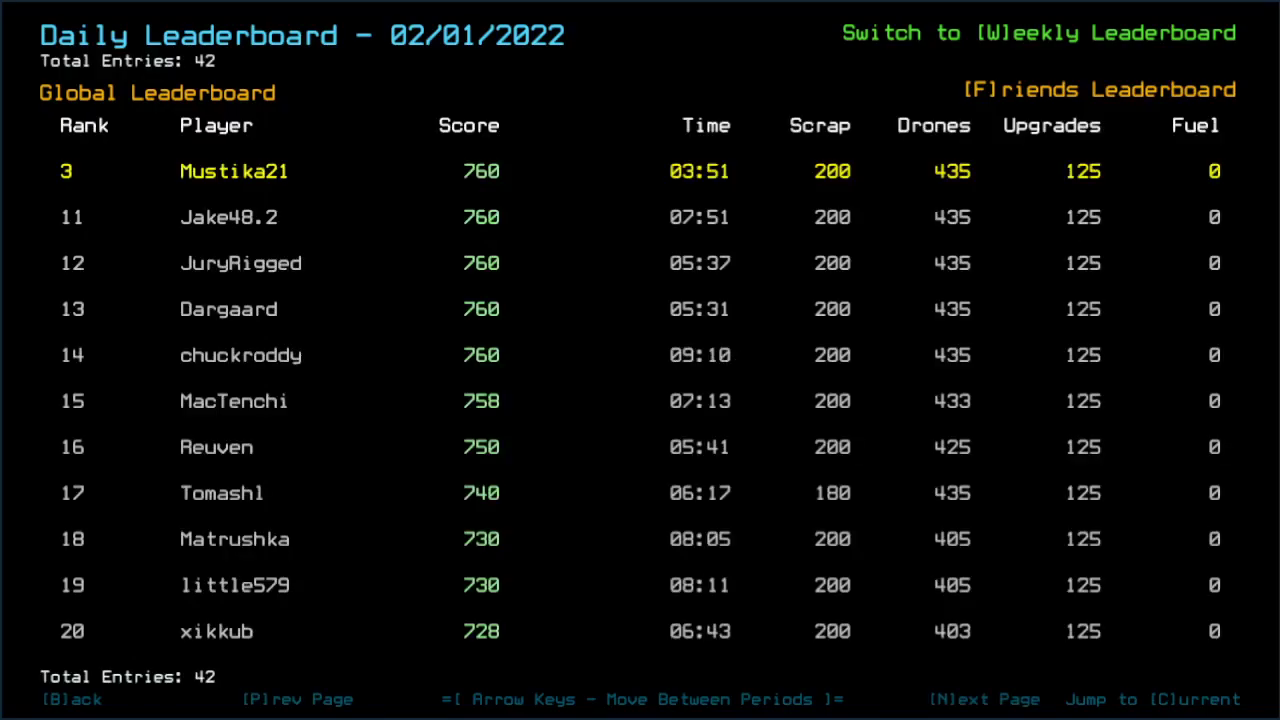
key(n)
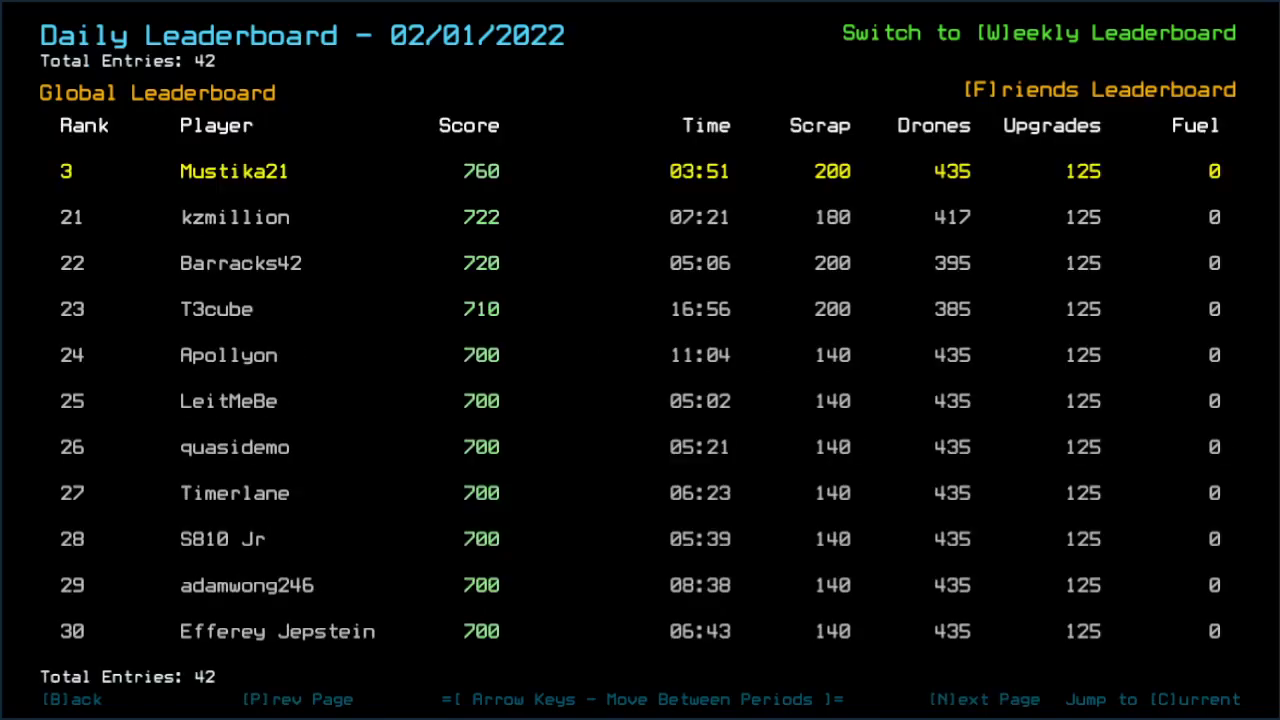
key(n)
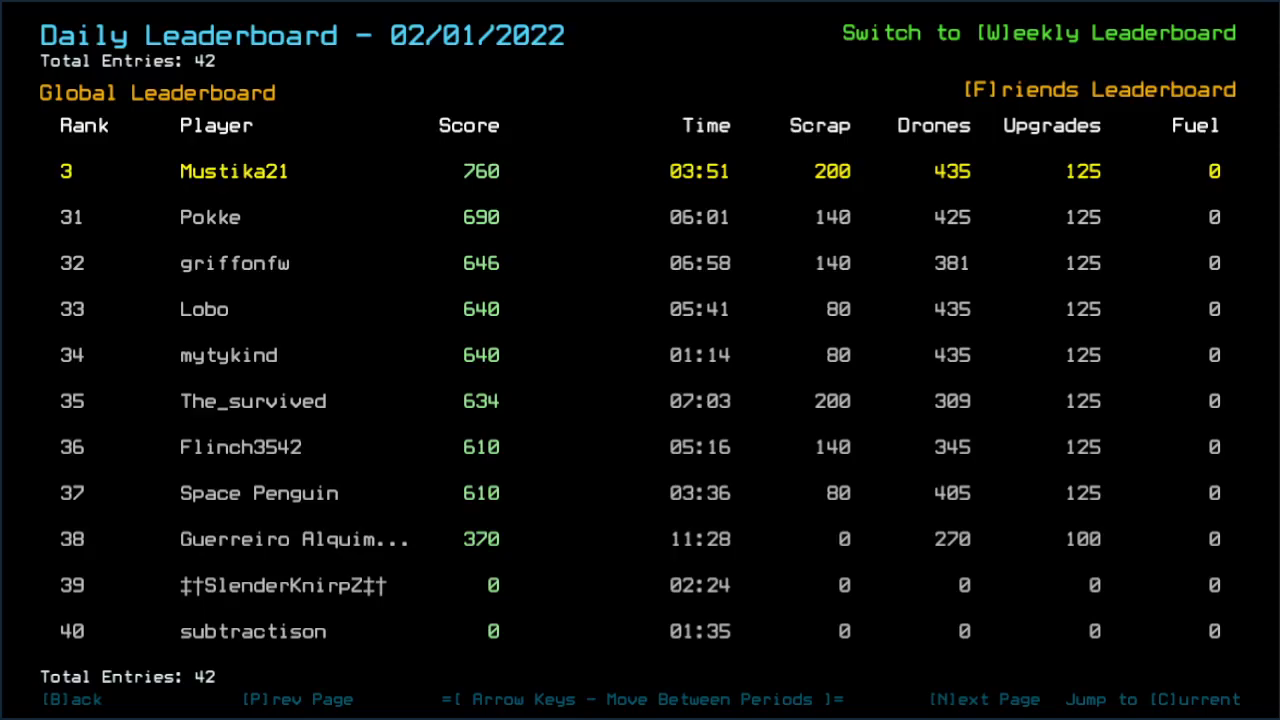
key(n)
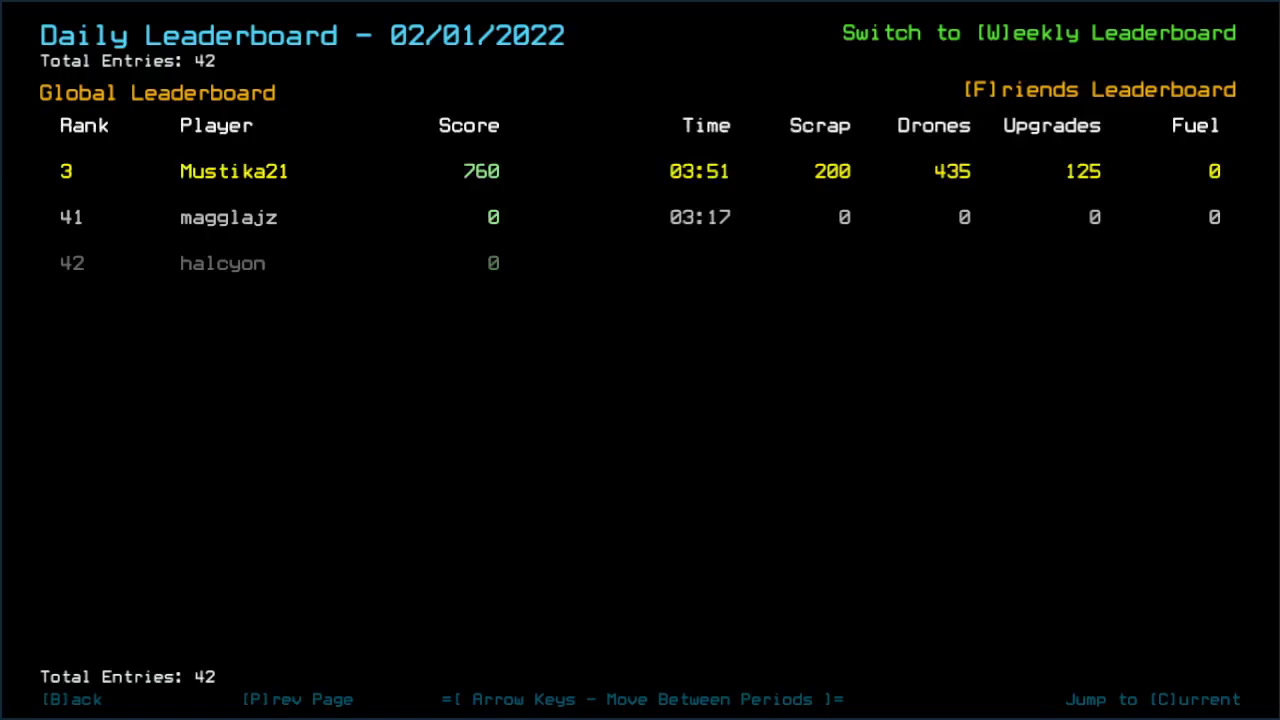
key(f)
- Launch the daily challenge, lower graphics Quality and Clutter, and resume on the ship map
key(b)
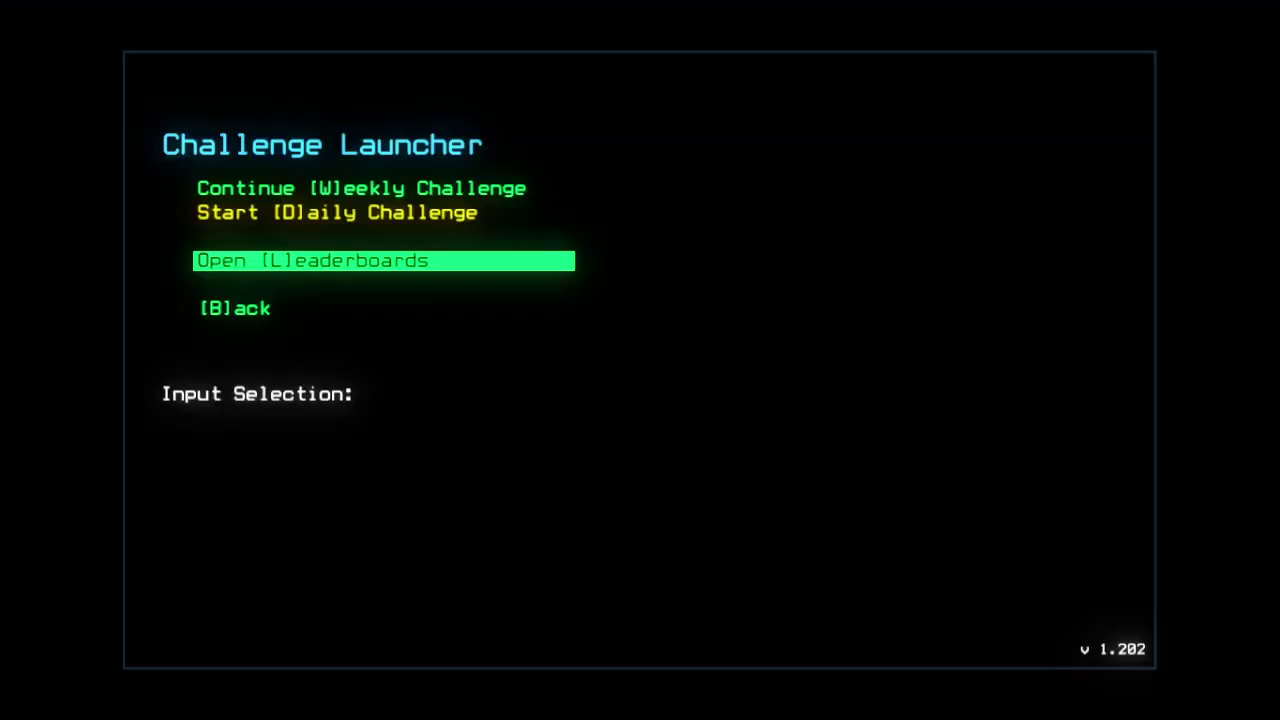
key(d)
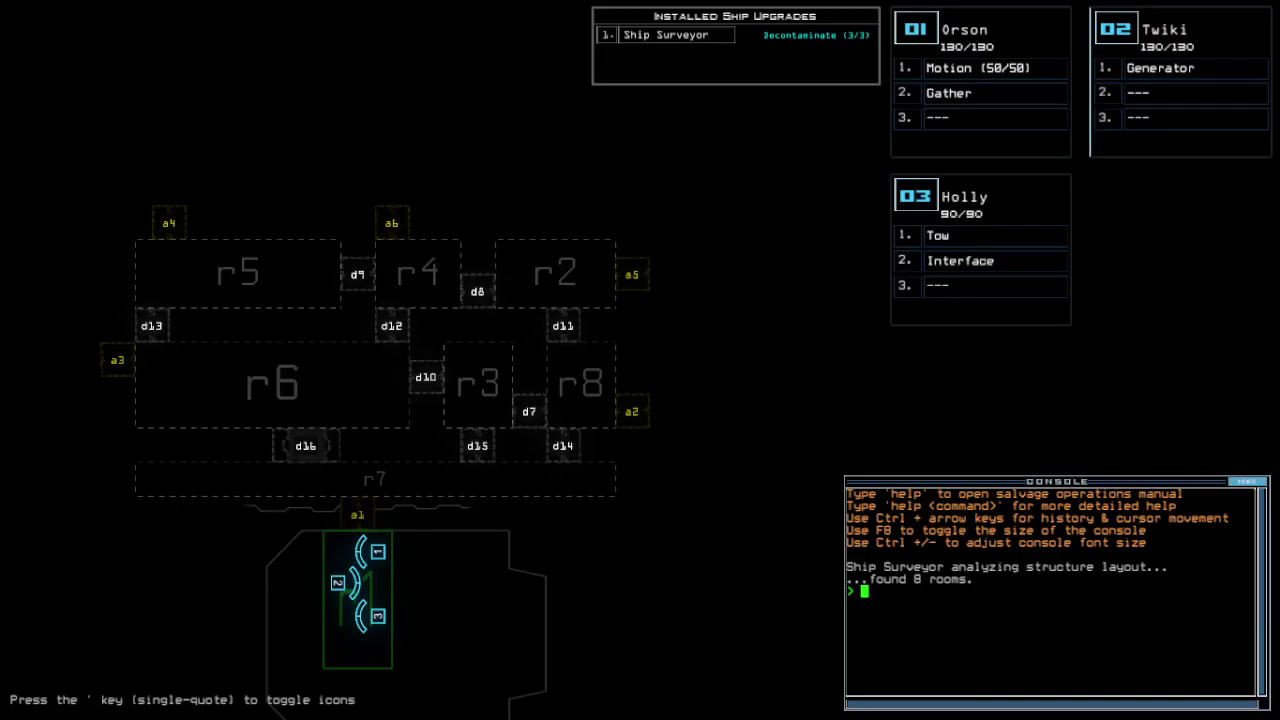
key(Escape)
key(o)
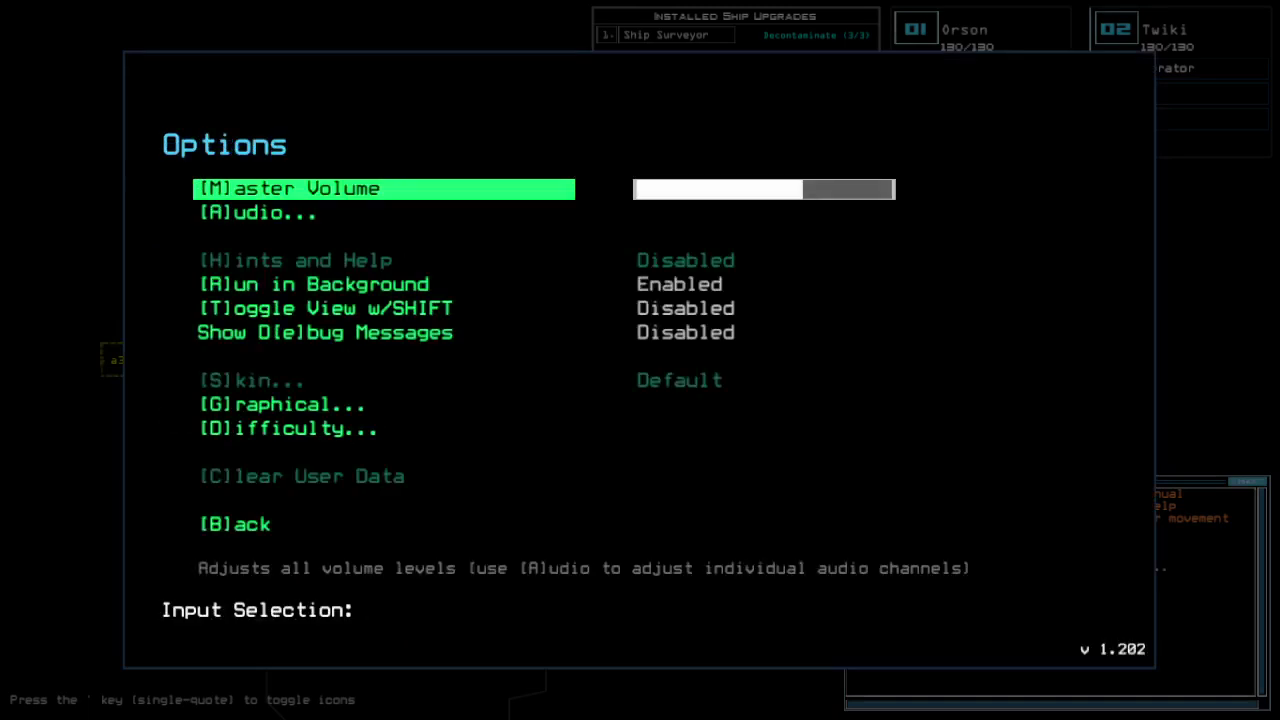
key(g)
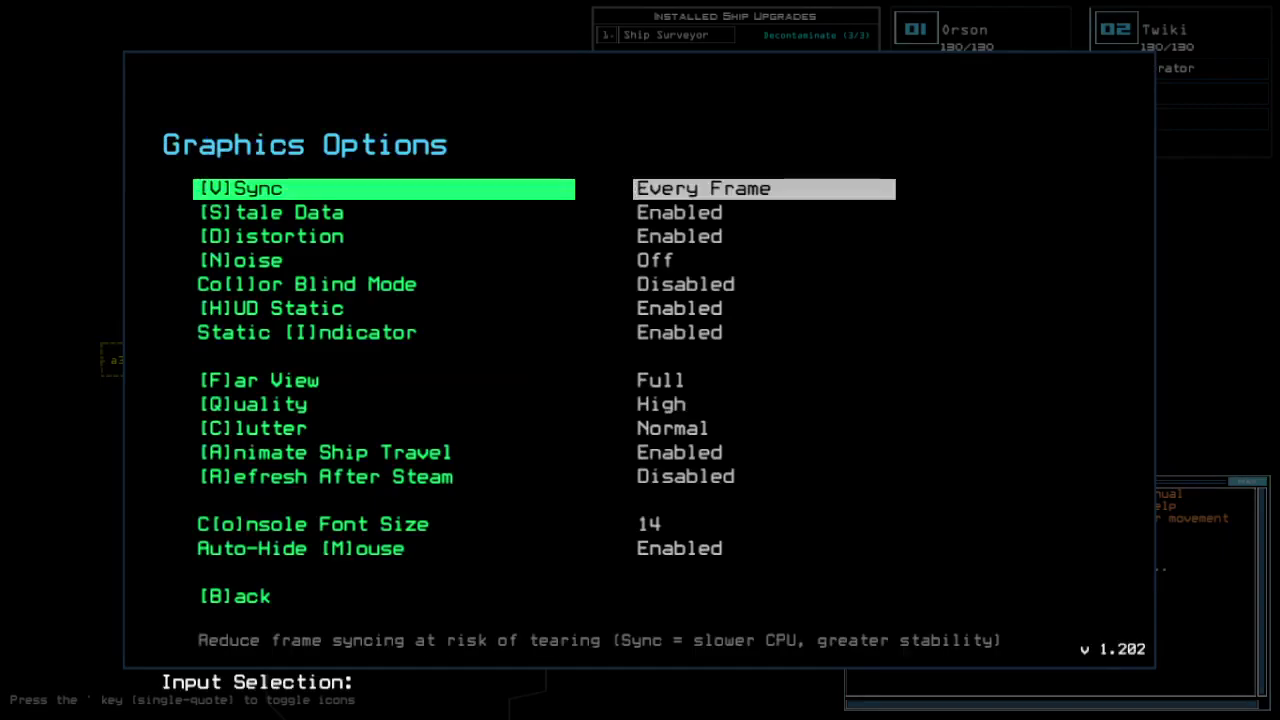
key(q)
key(c)
key(b)
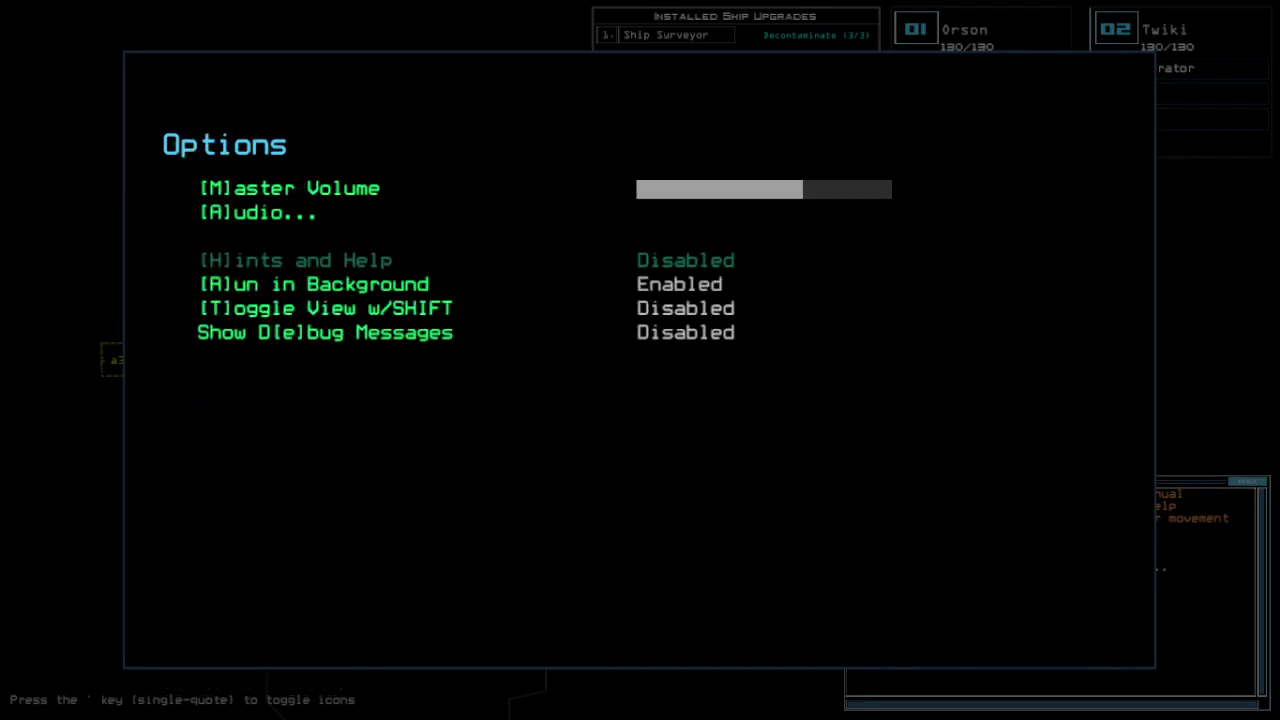
key(b)
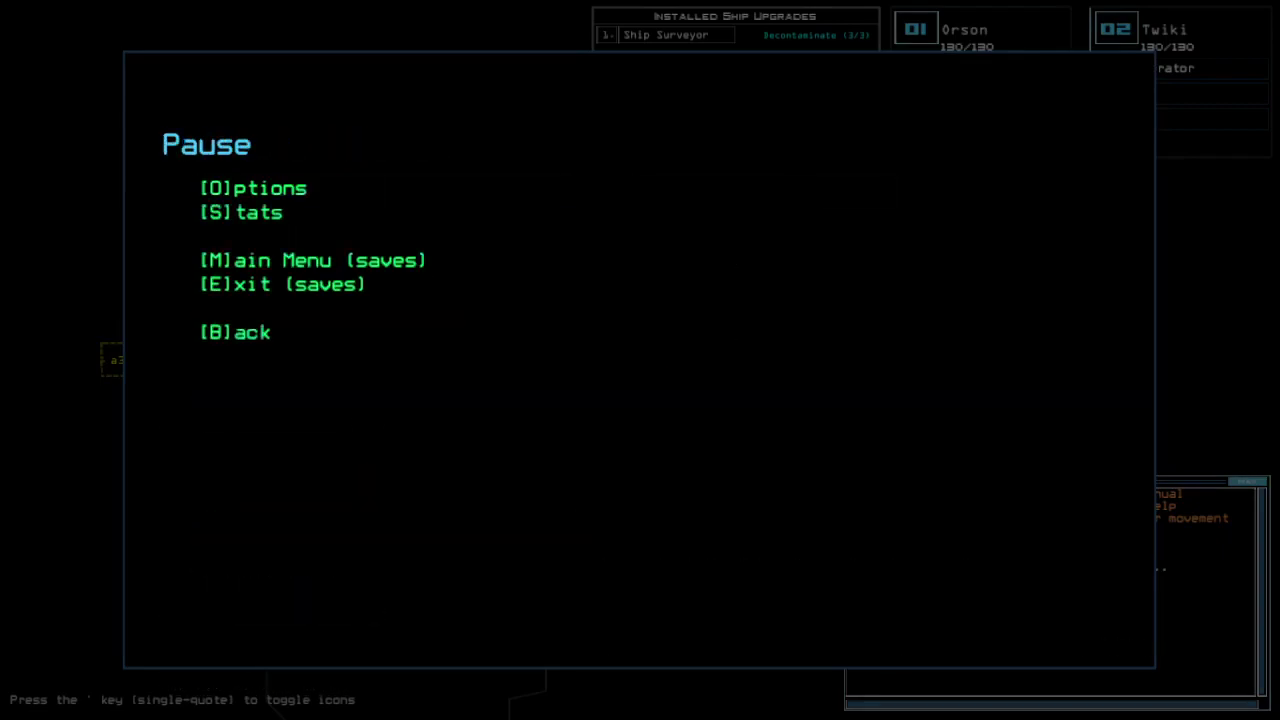
key(b)
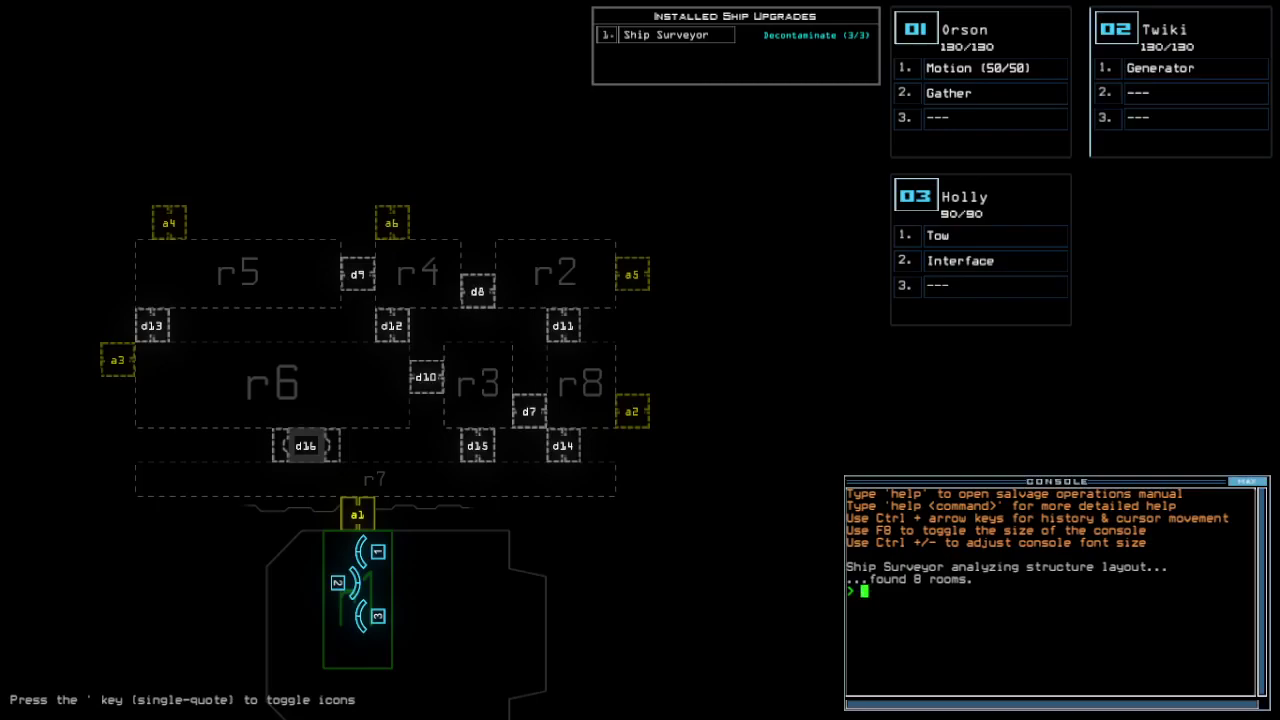
key(Left)
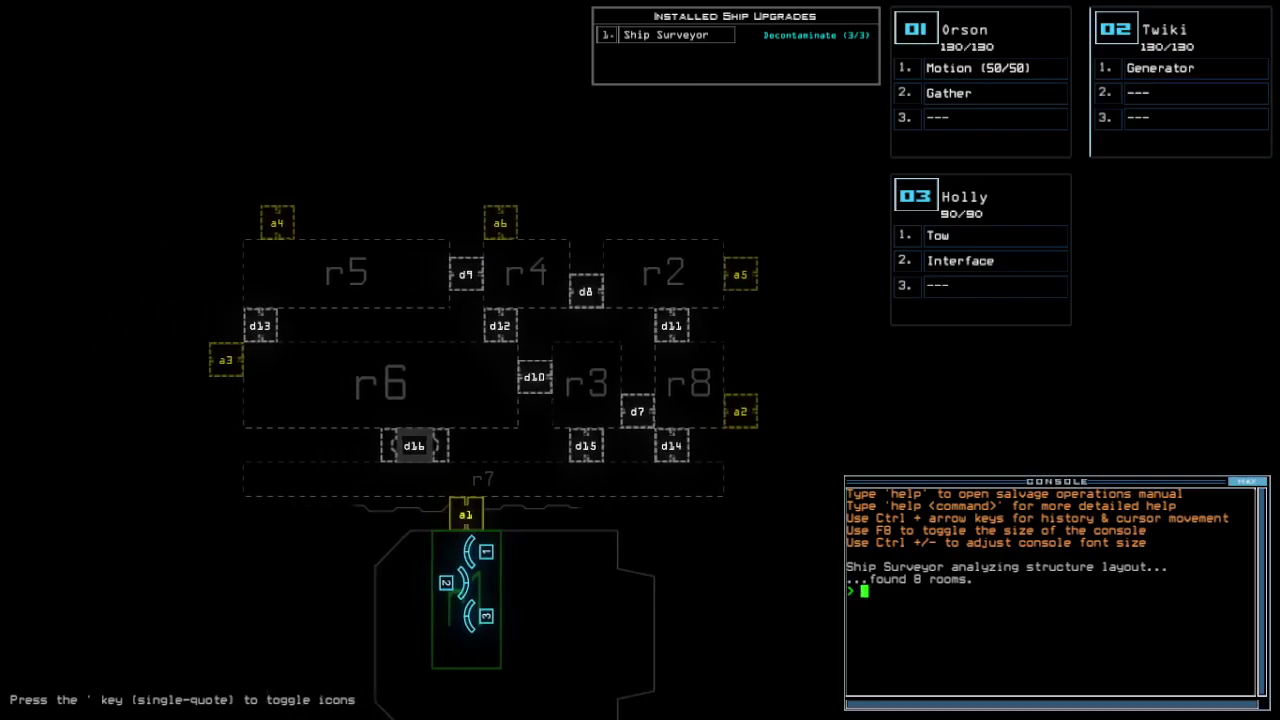
key(Return)
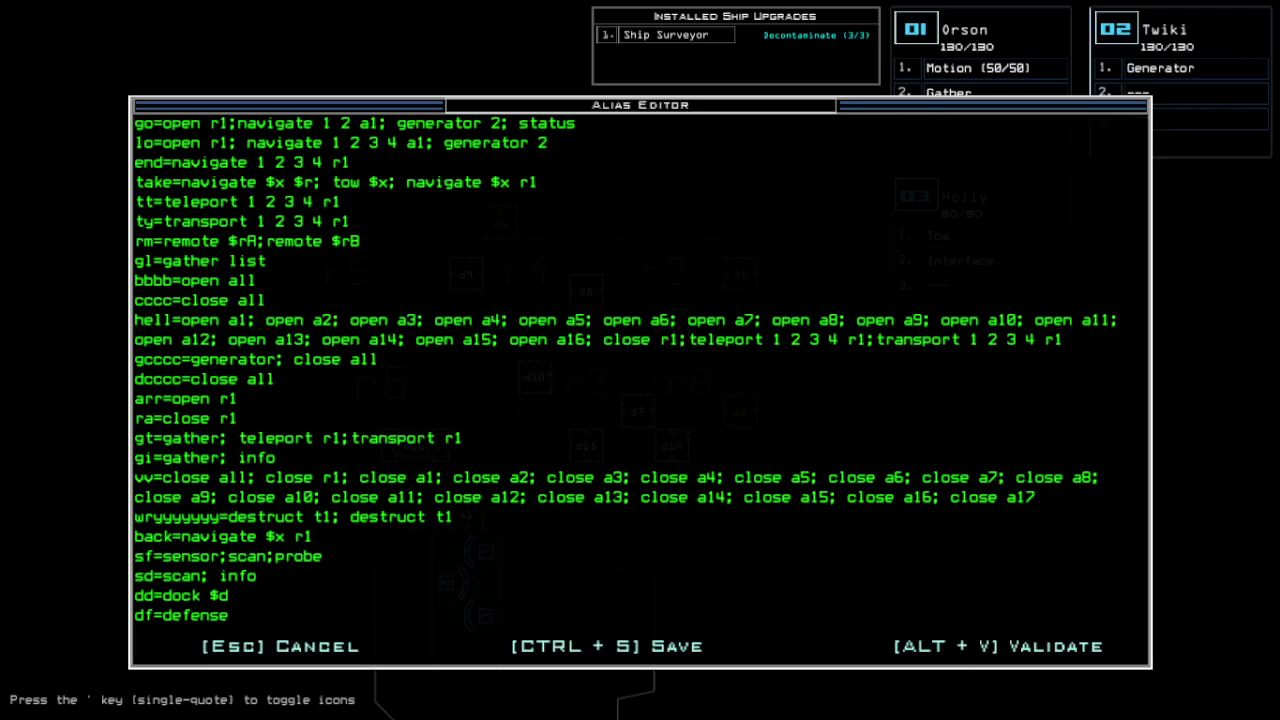
key(Escape)
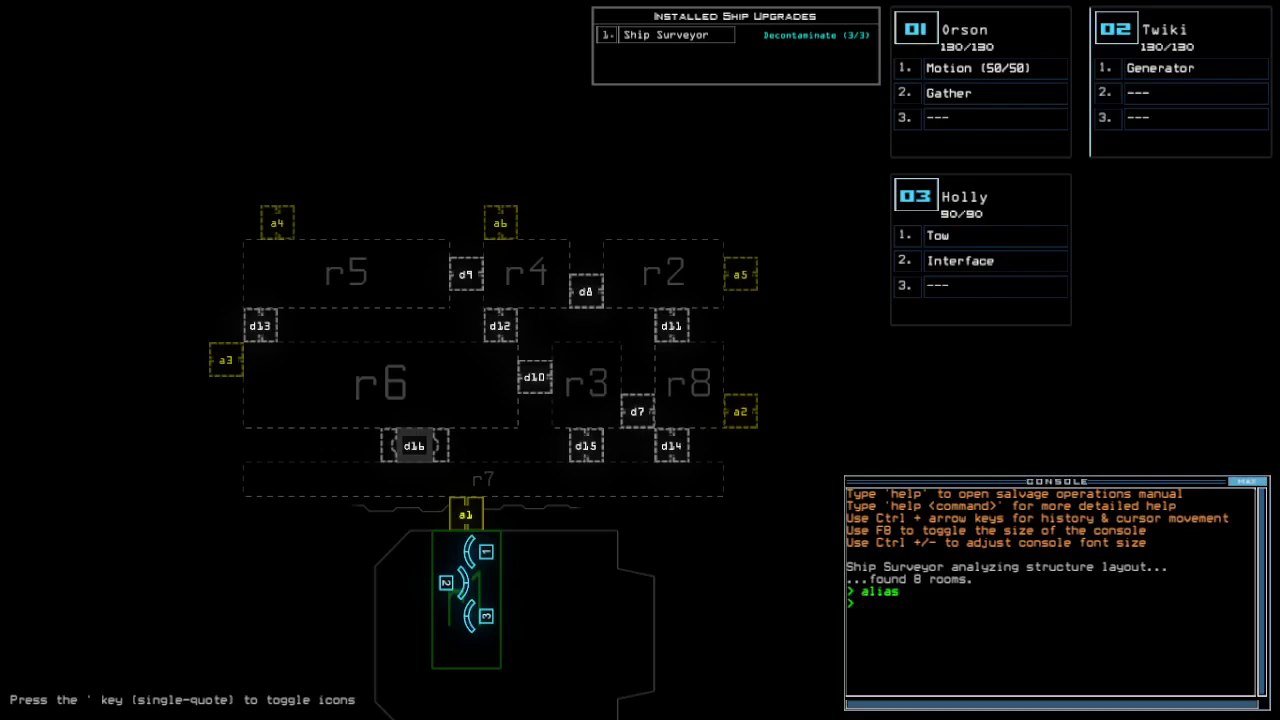
text(status)
- Check the derelict's status, then swap Interface to Orson and Tow to Twiki
key(Return)
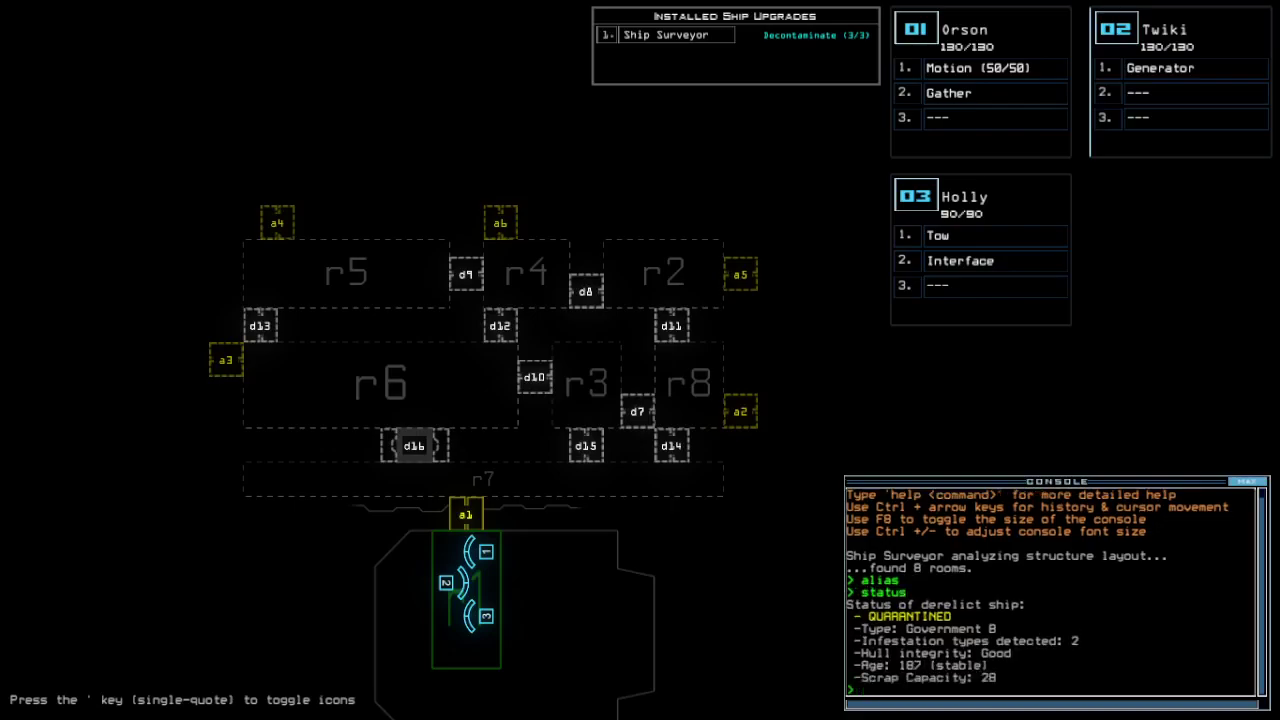
text(1)
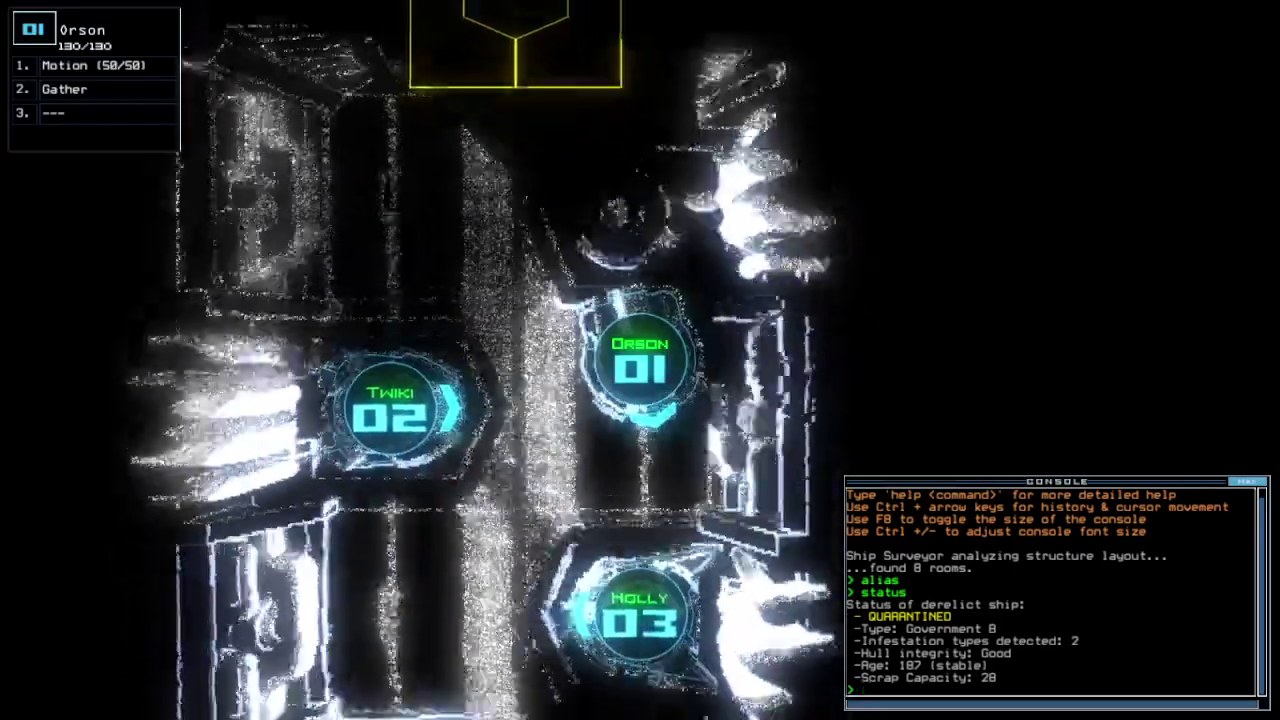
text(swap)
key(Return)
key(Return)
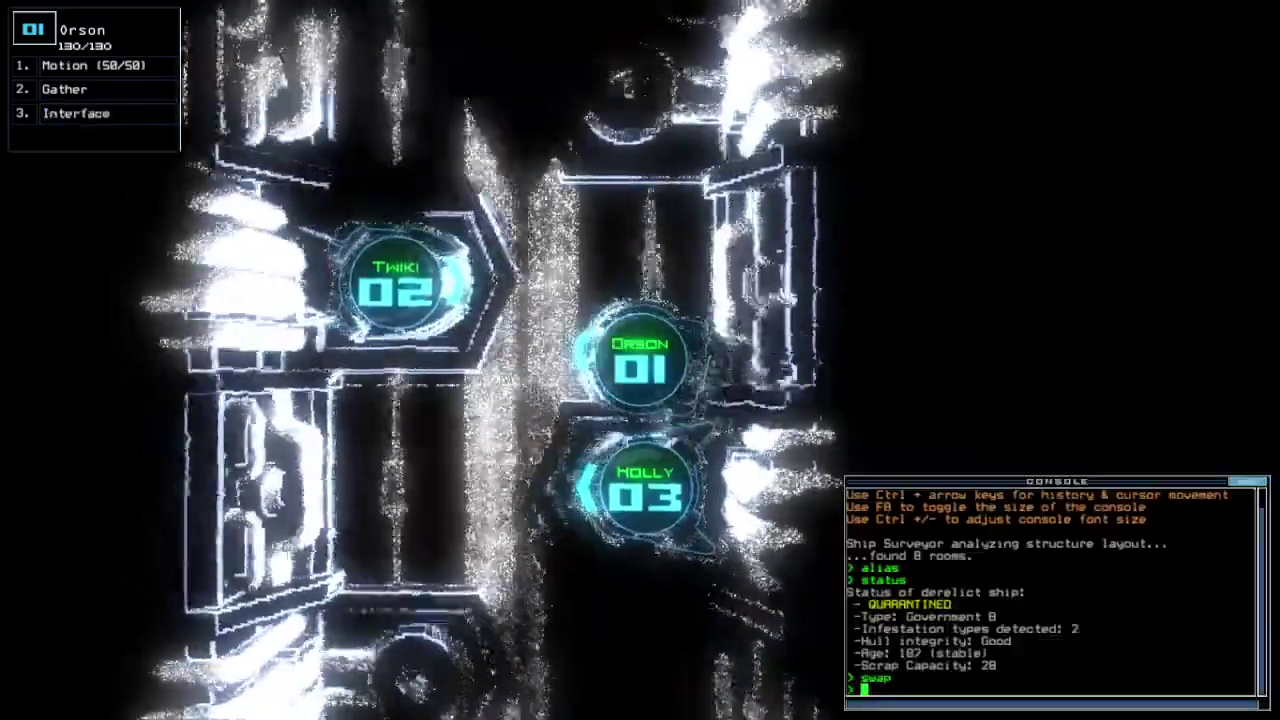
text(2)
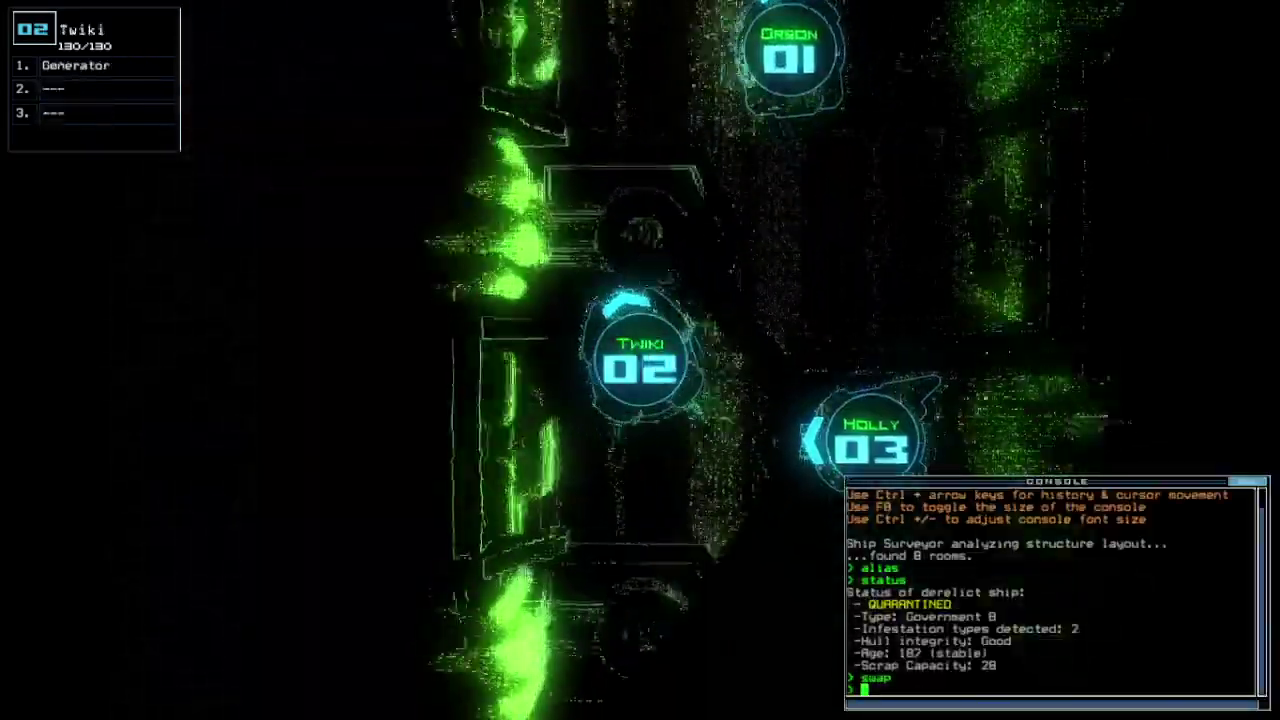
text(swap)
key(Return)
key(Return)
key(Escape)
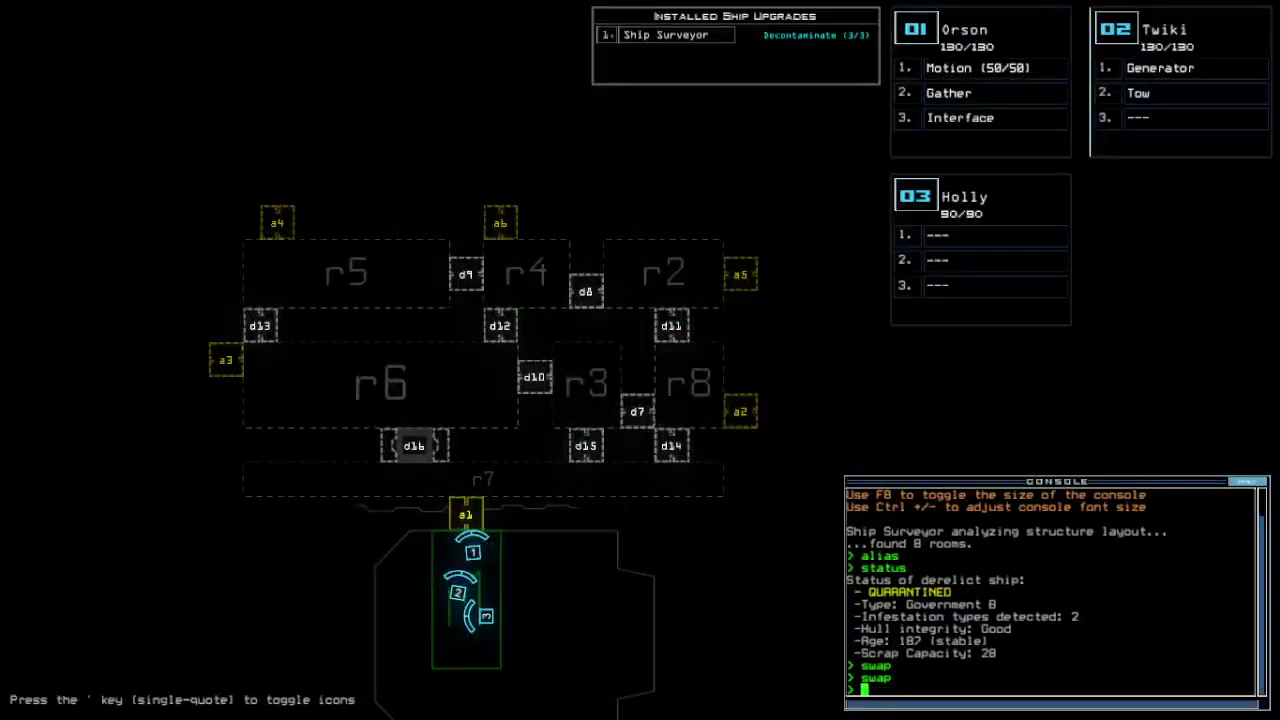
key(Return)
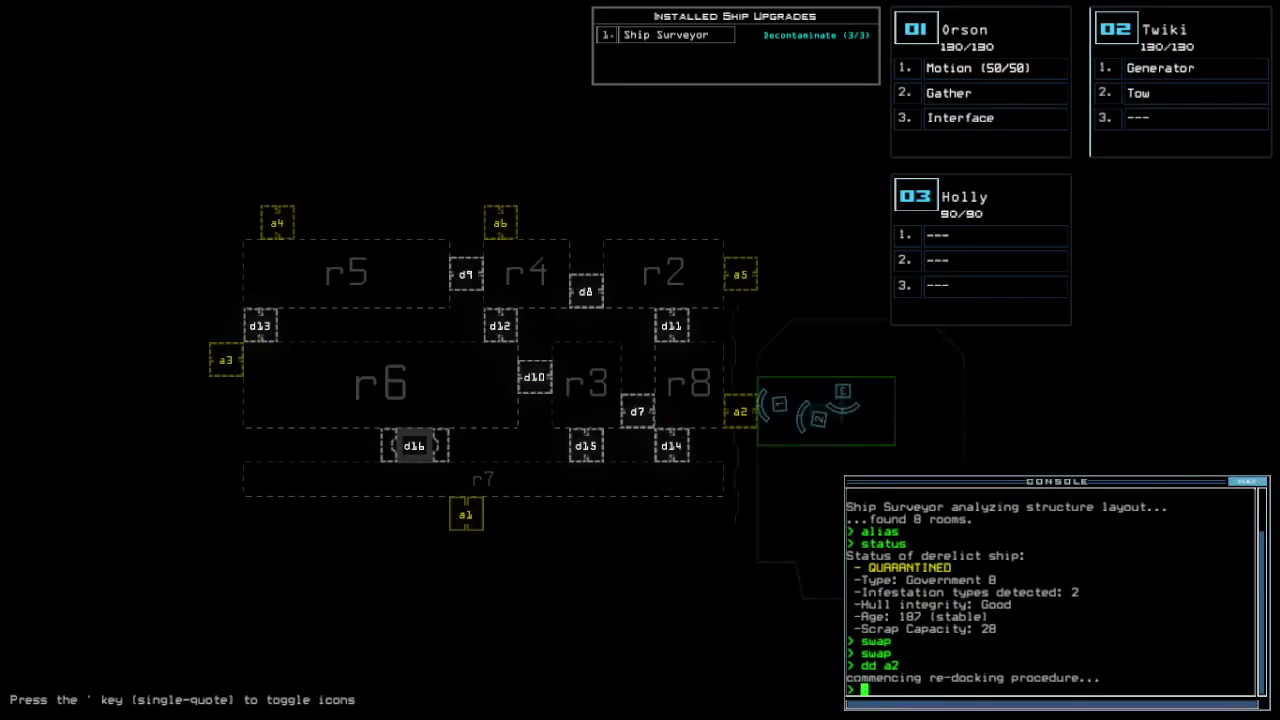
text(motion)
- Activate motion sensors, check Twiki's and Orson's cameras, and submit a command for room r8
key(Return)
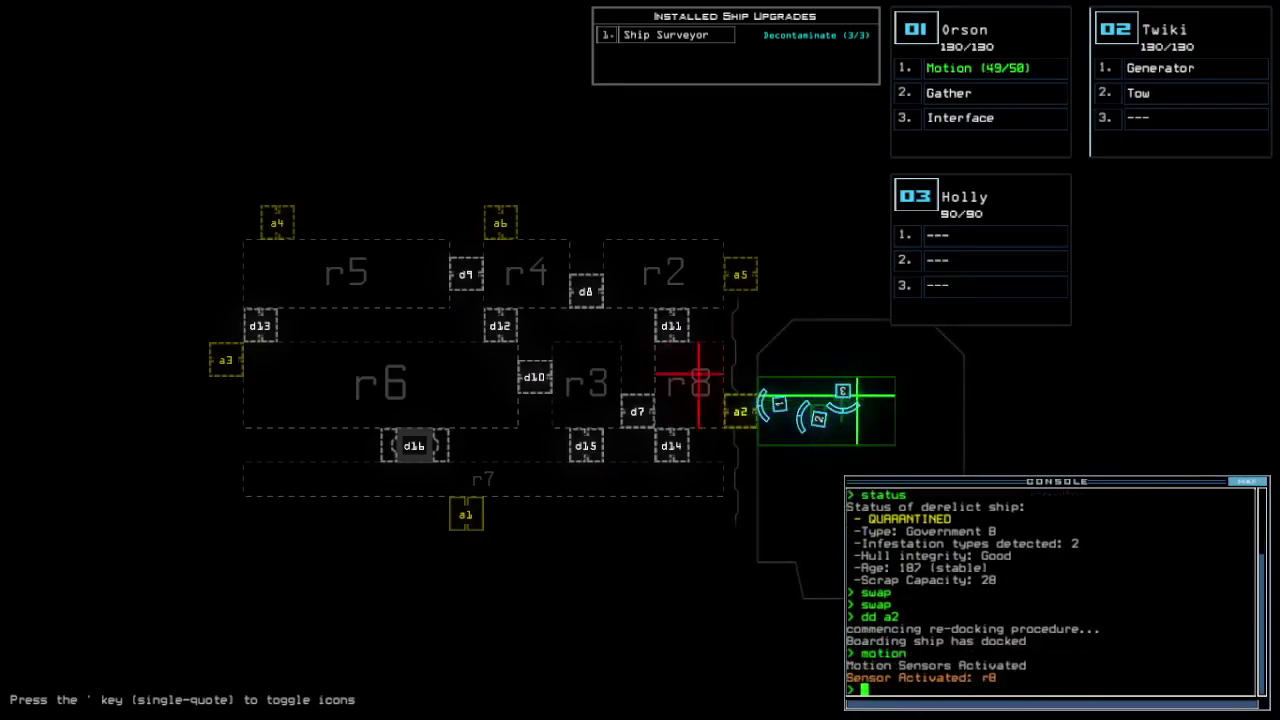
key(2)
key(1)
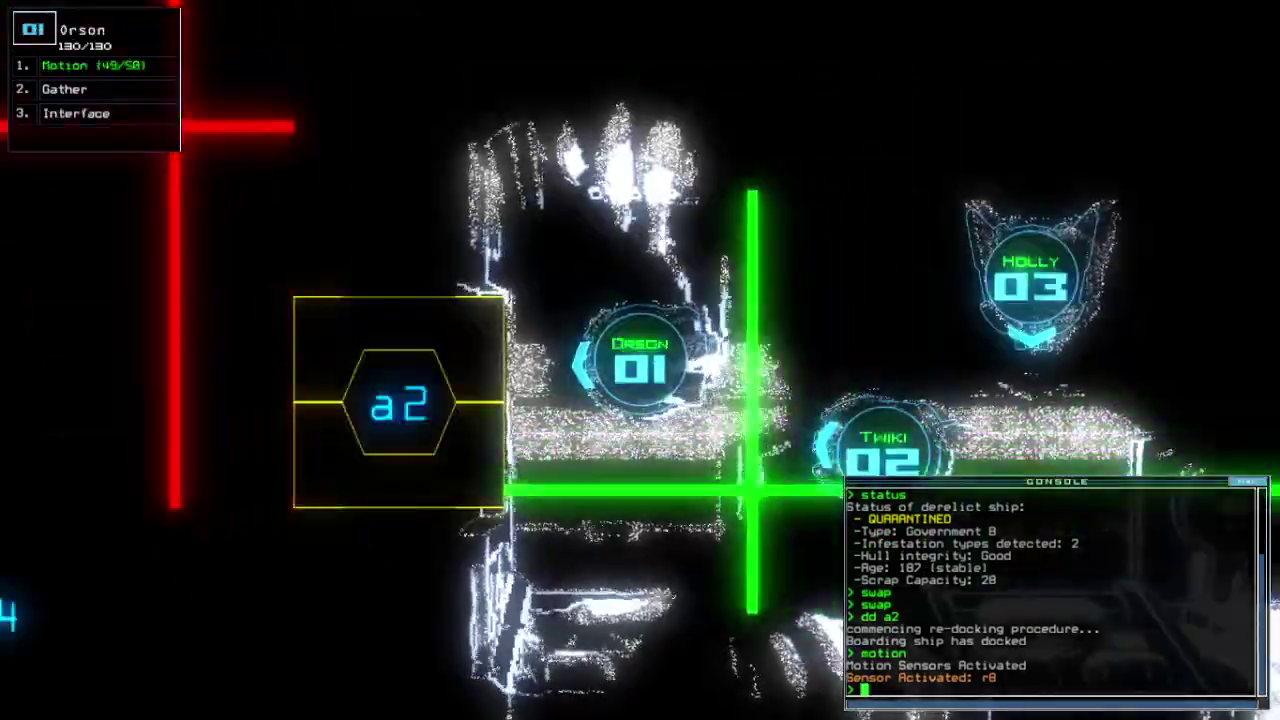
key(Tab)
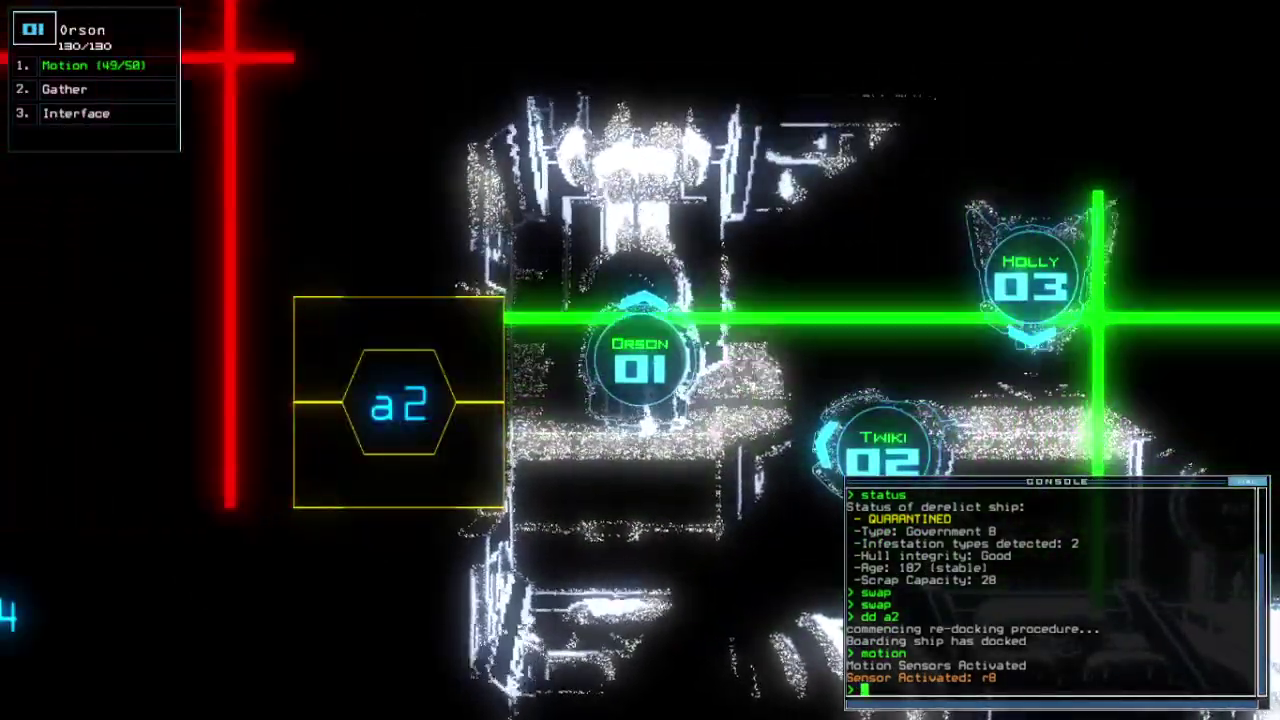
text(f r8)
key(Return)
text(dd a5)
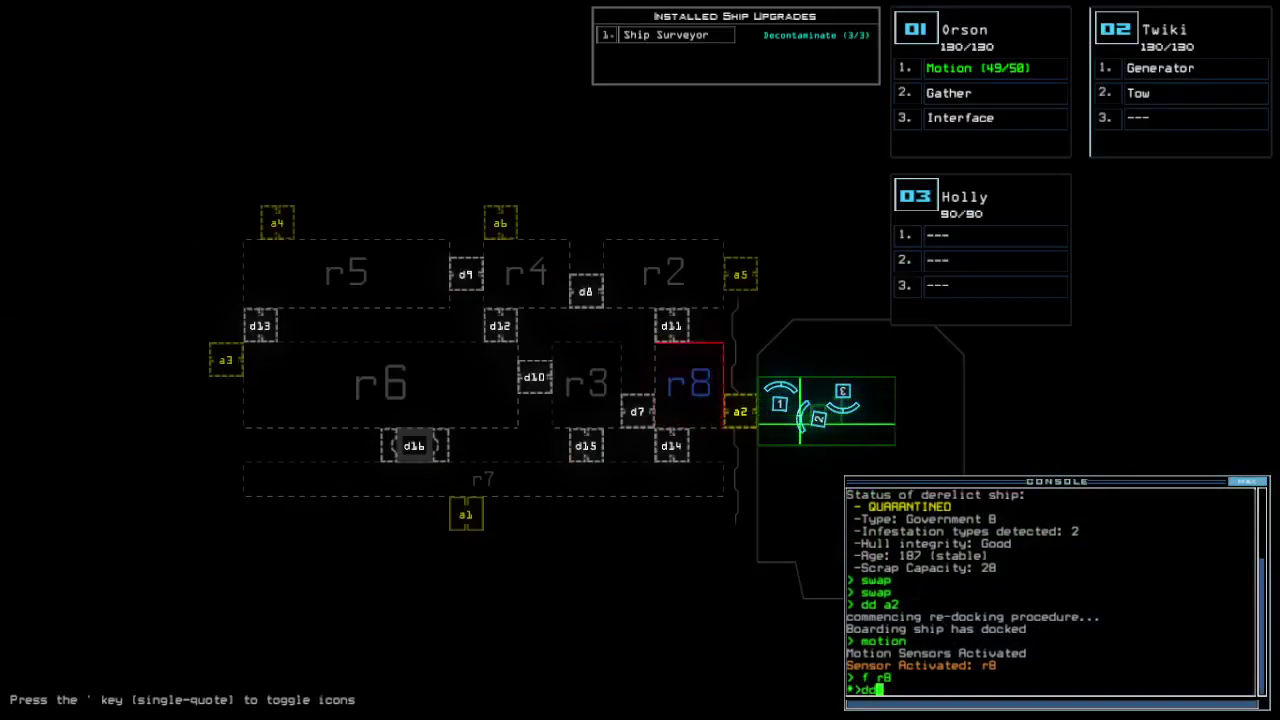
- Re-dock the boarding ship at a5, a6 and a4, then finally at a5
key(Return)
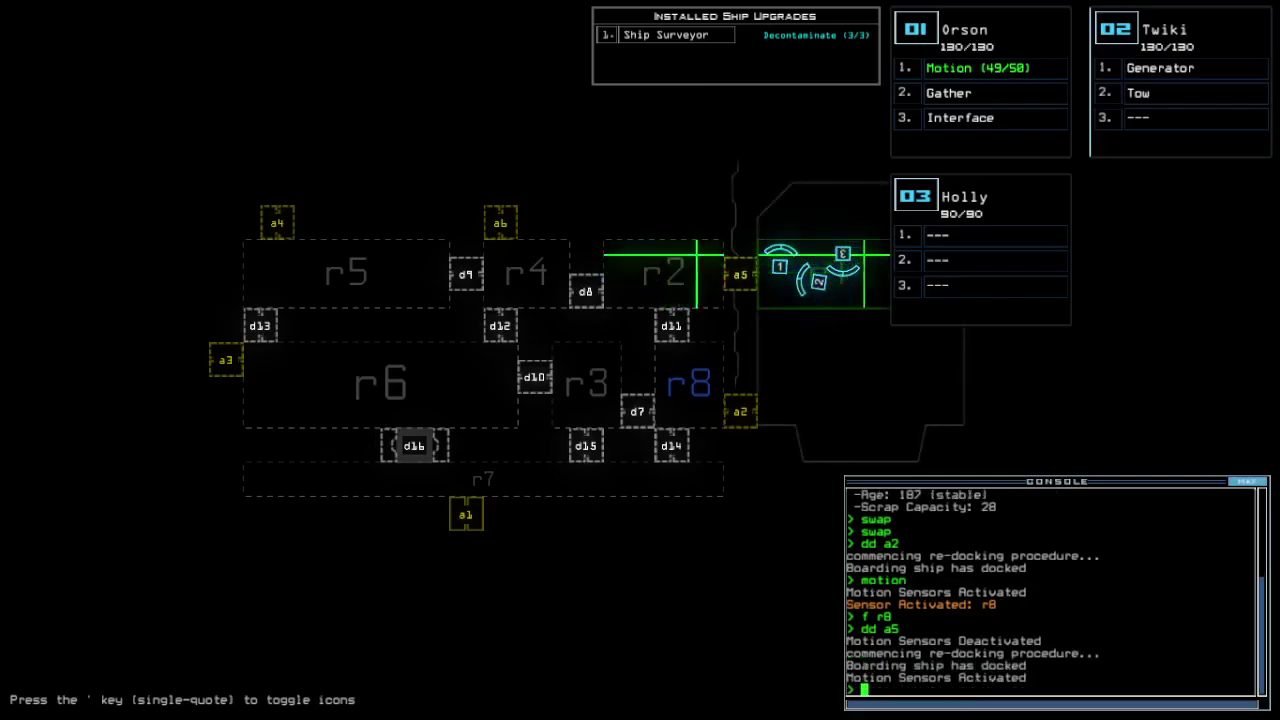
text(dd a6)
key(Return)
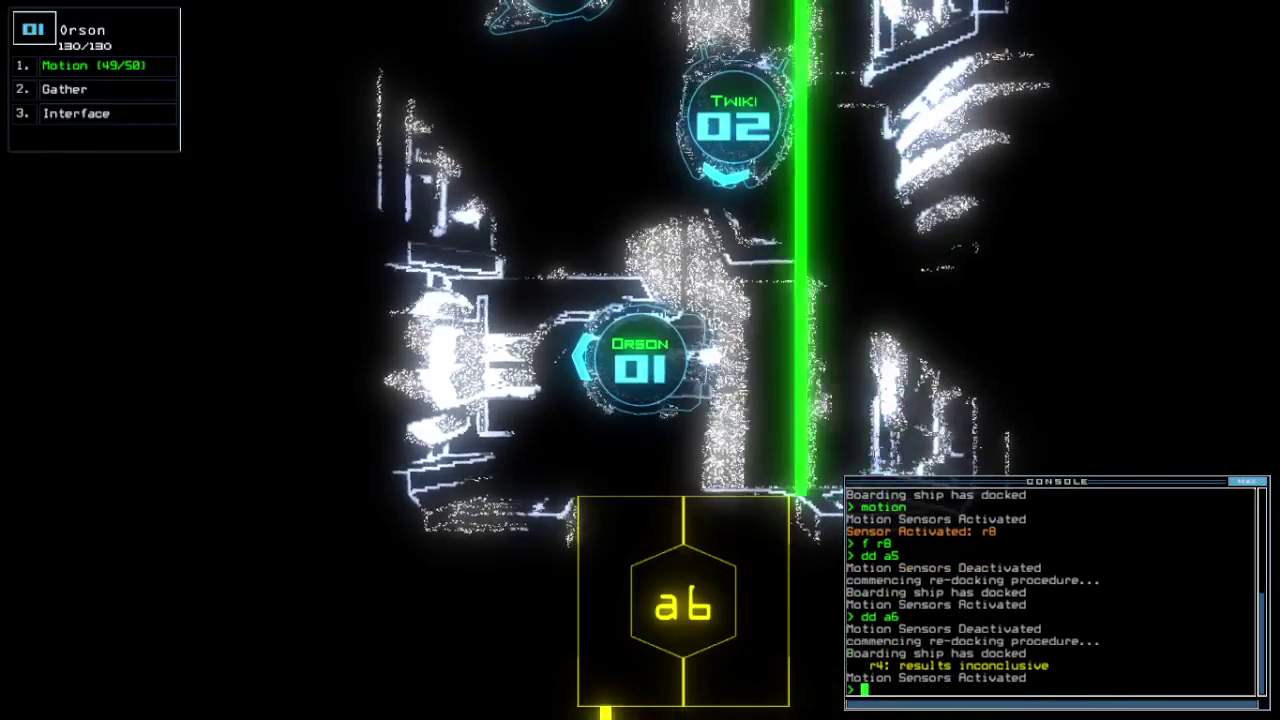
text(dd a4)
key(Return)
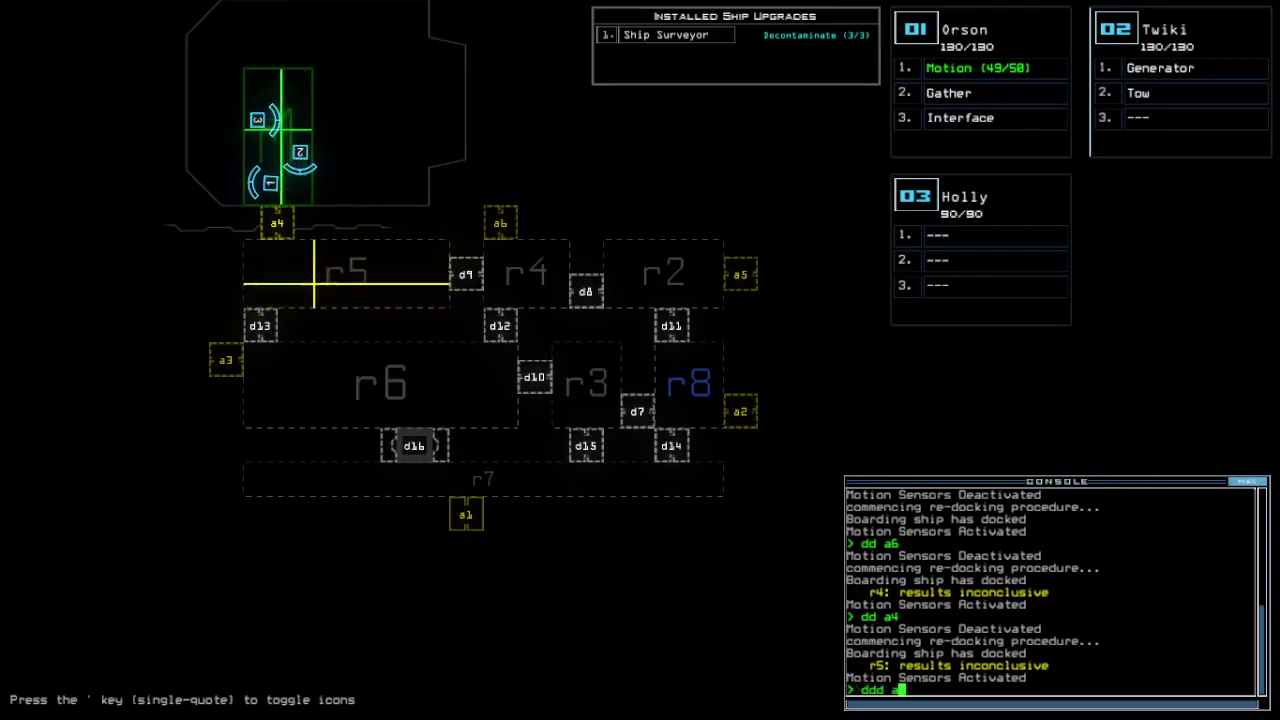
text(ddd a5)
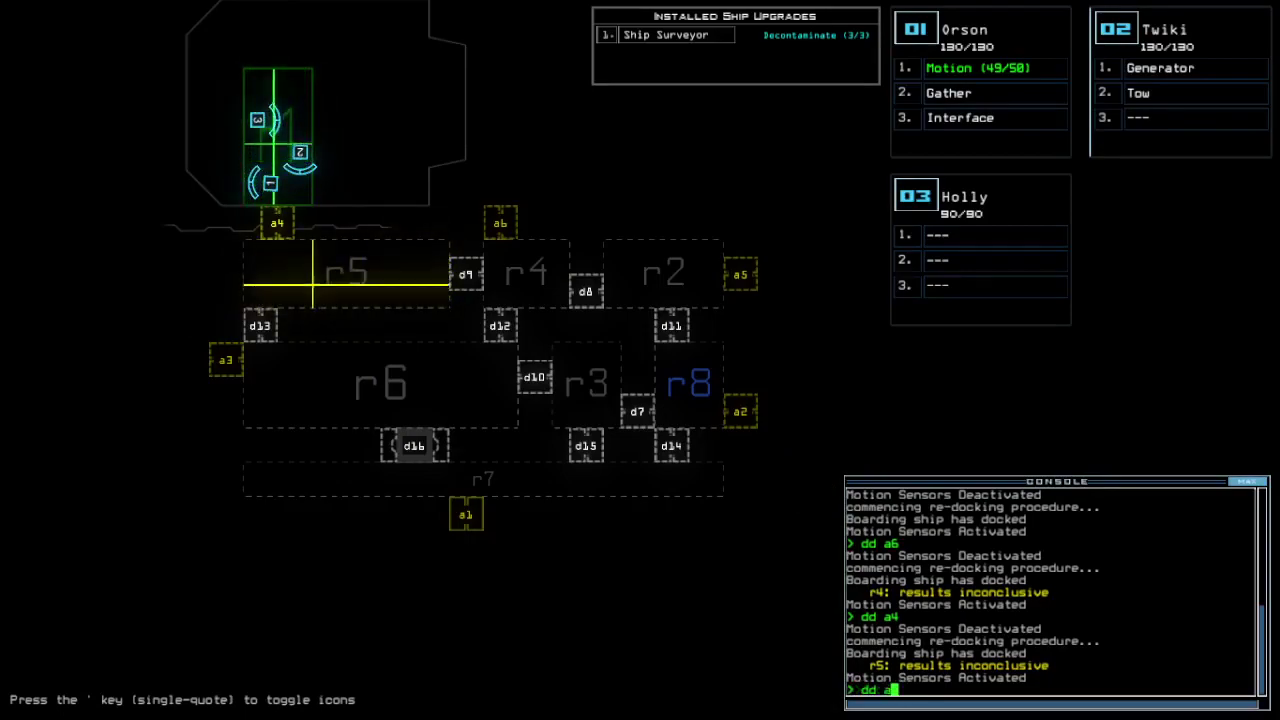
key(Return)
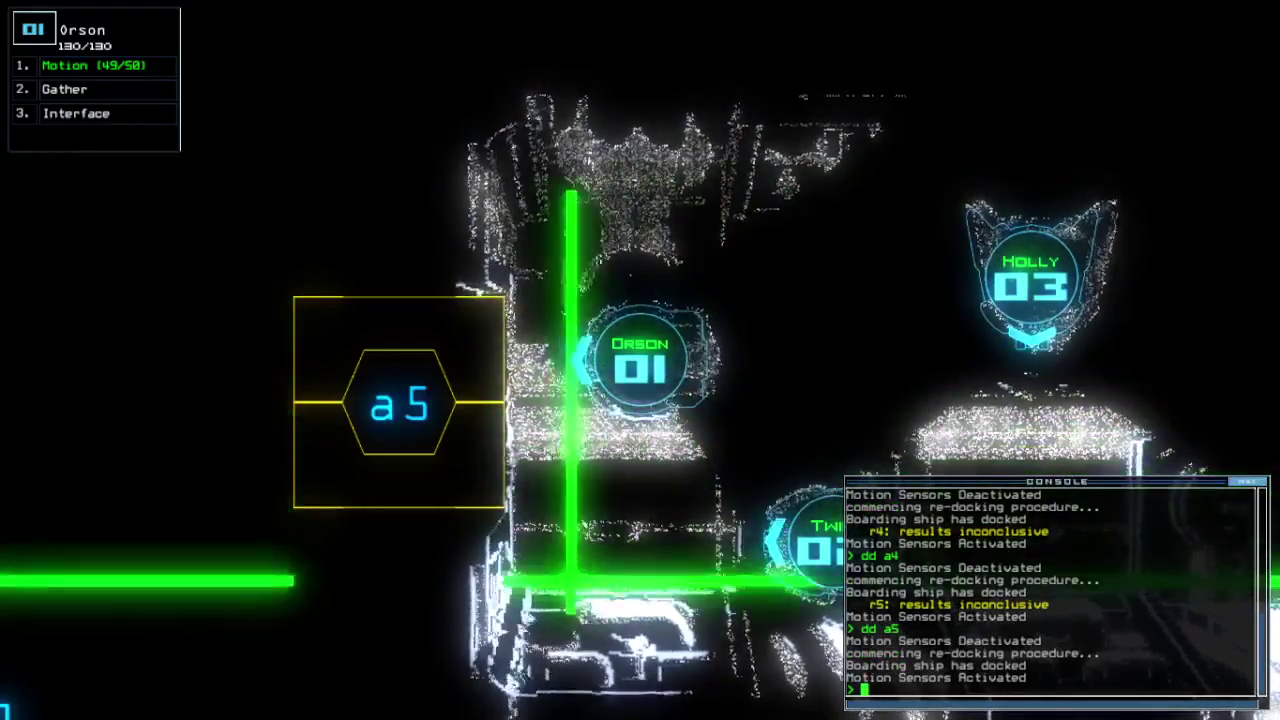
text(a)
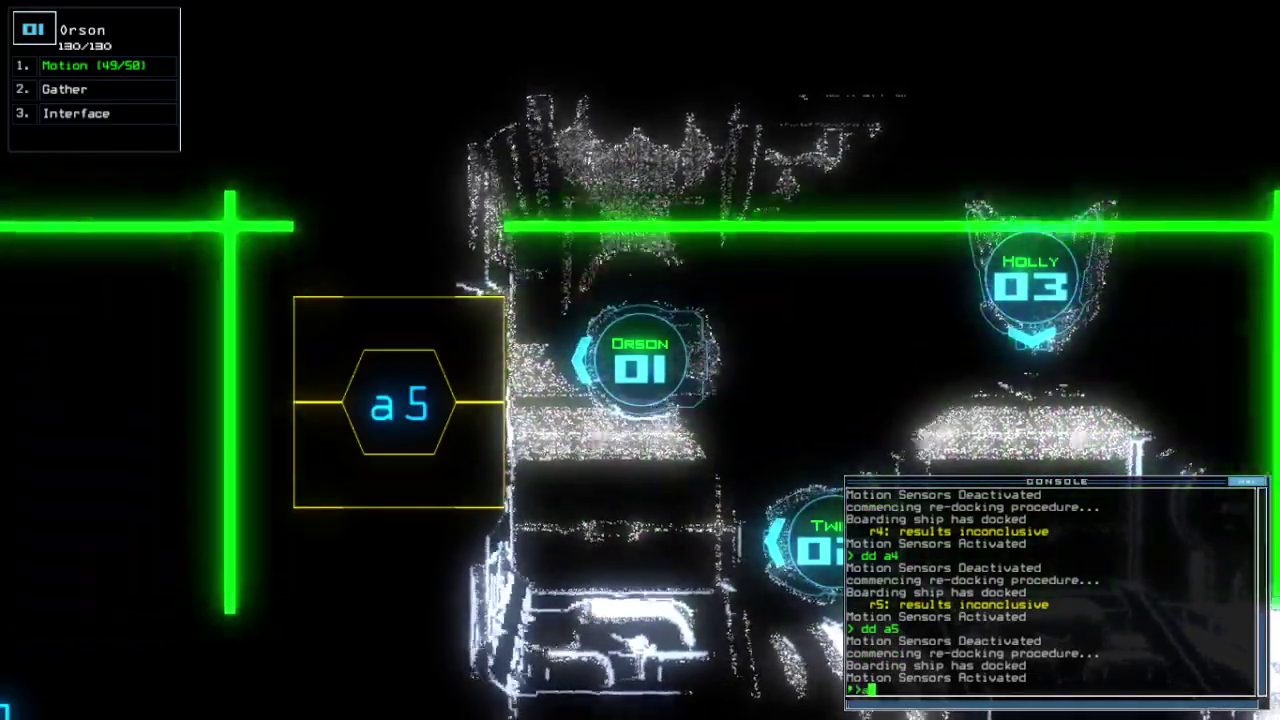
text(rr ;navigate 2 a5)
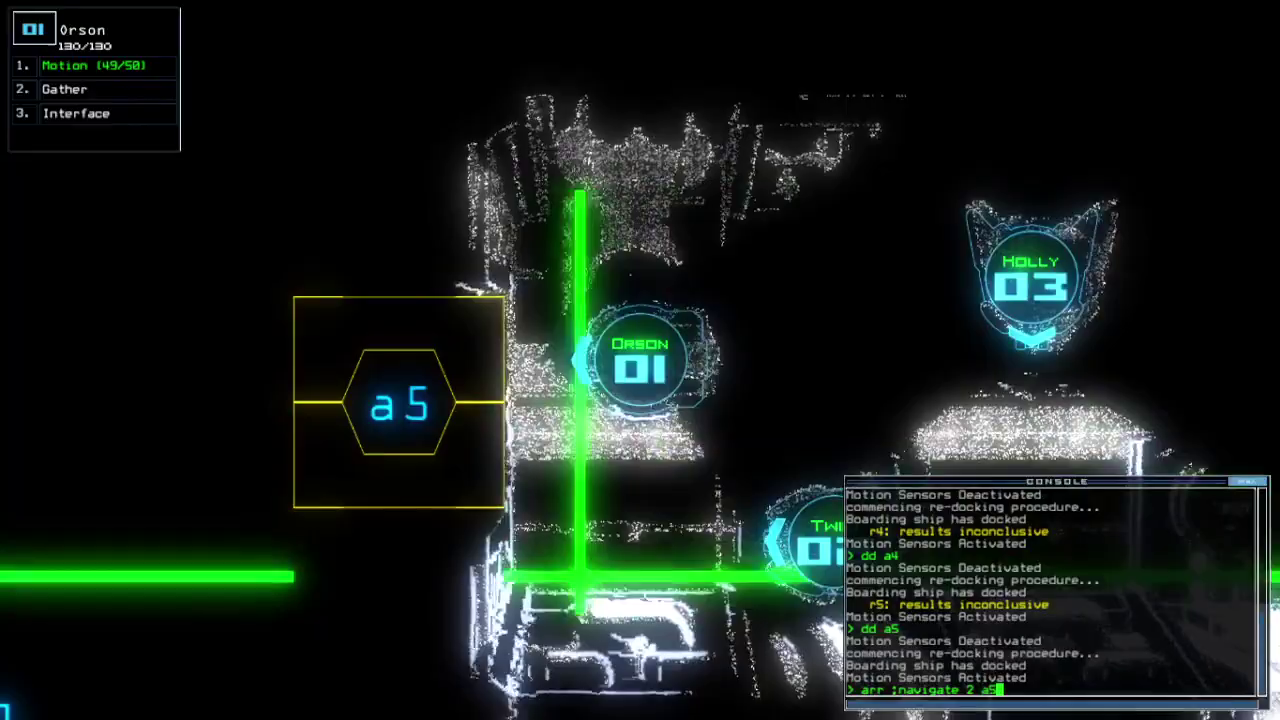
- Send Twiki to a5, power up the generator, and open door d8
key(Return)
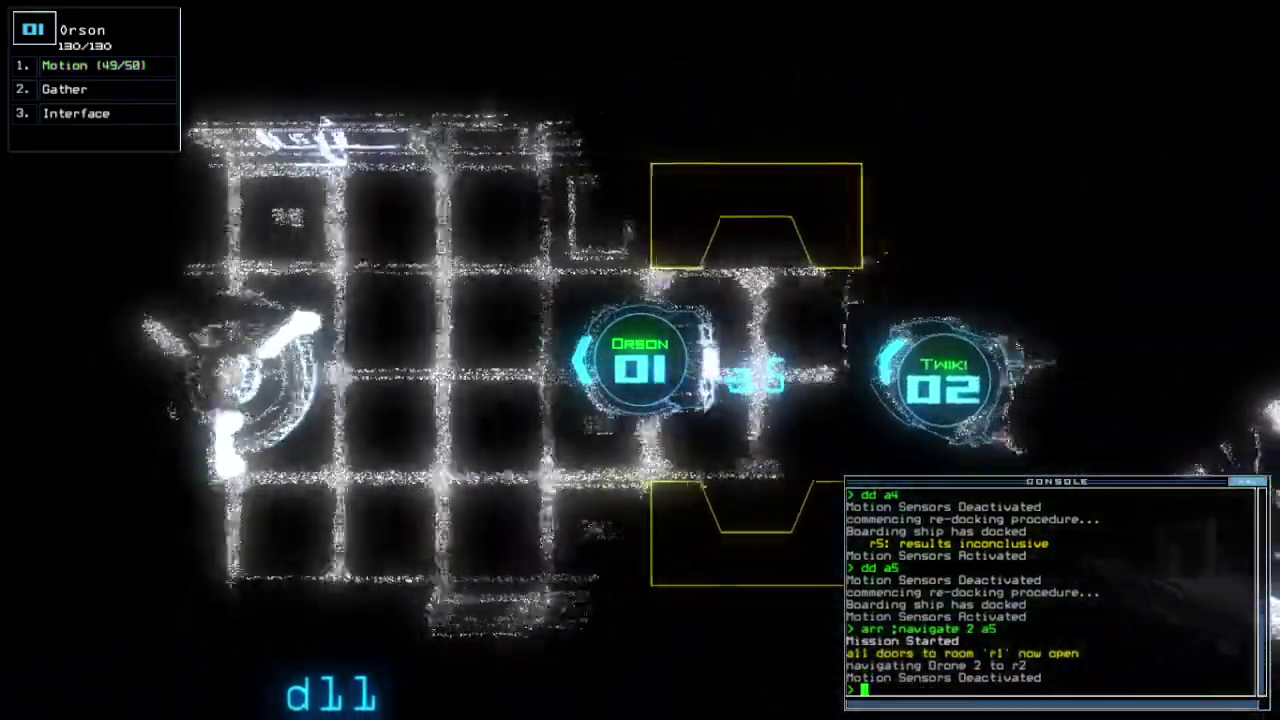
text(generator 2)
key(Return)
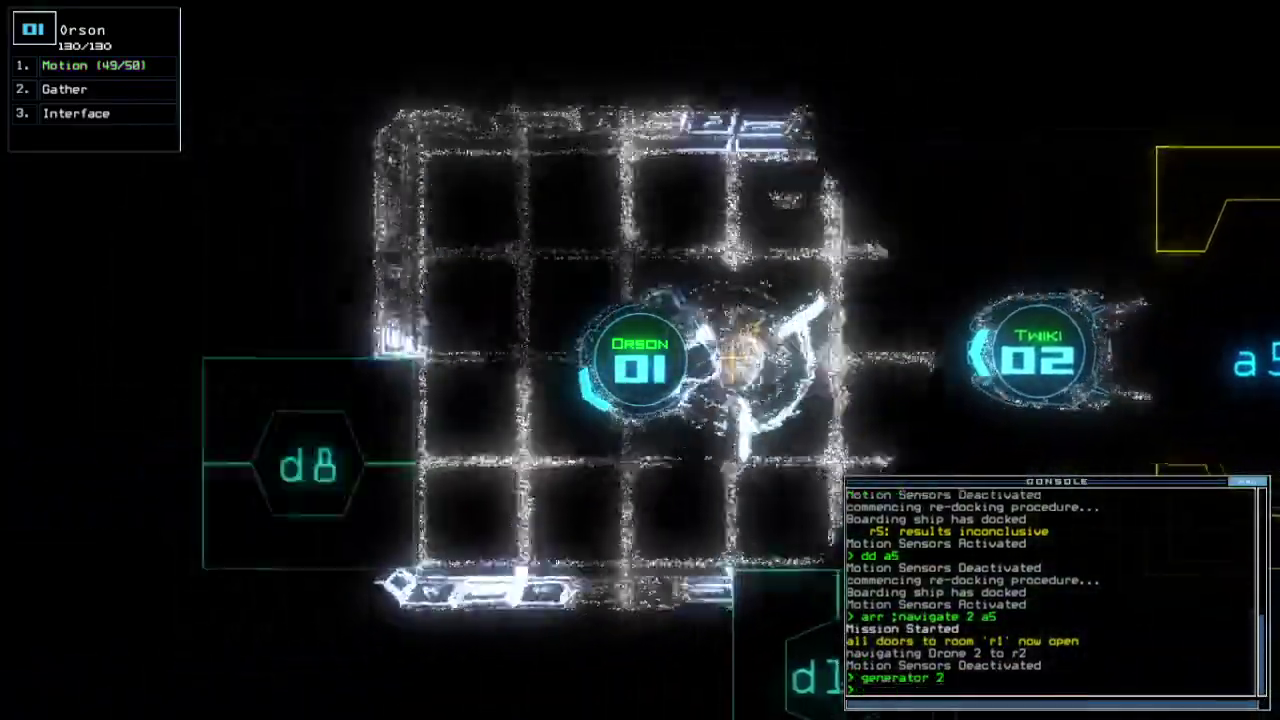
text(d8)
key(Return)
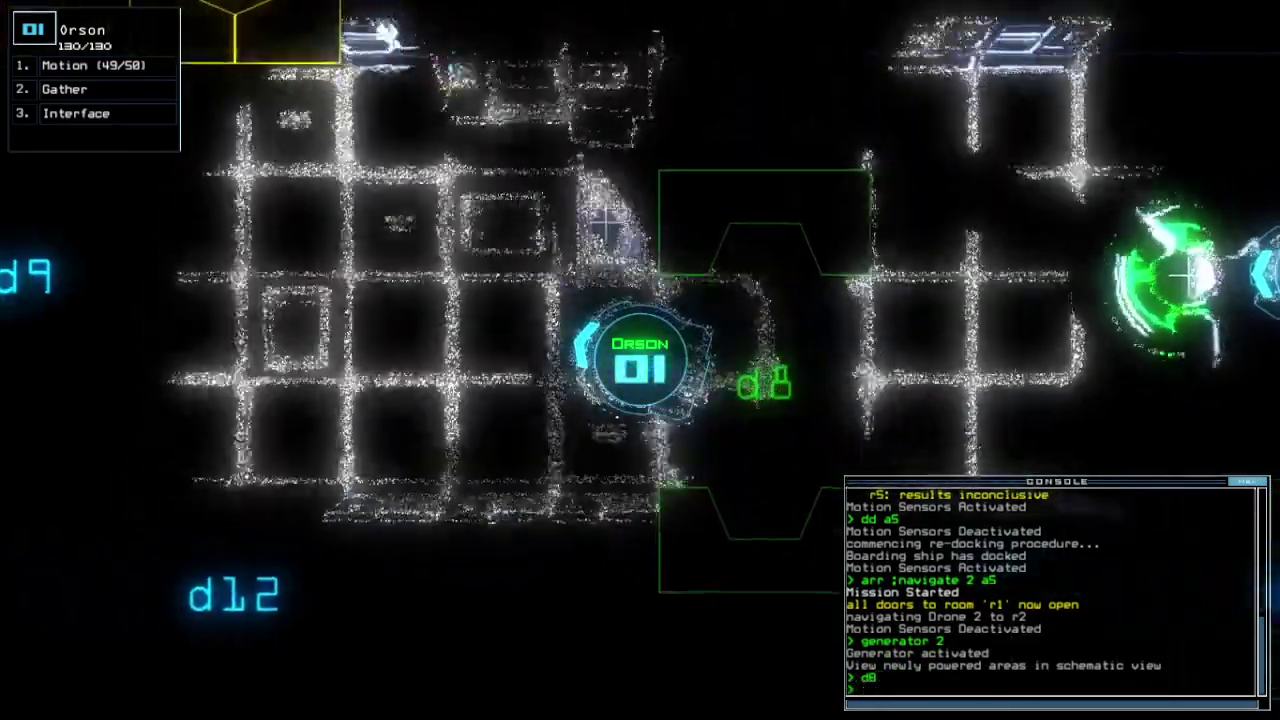
text(i1)
- Run an interface scan and motion sensors, checking results on the ship schematic
key(Return)
key(Tab)
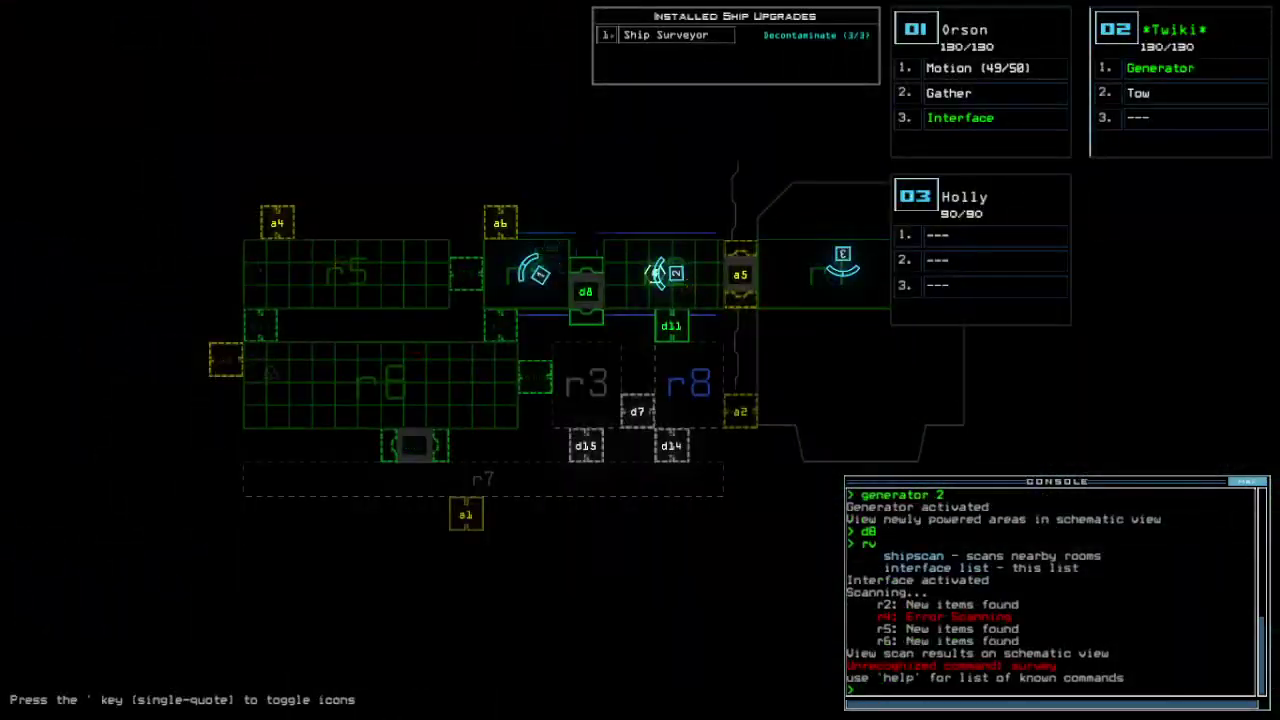
key(Tab)
key(Tab)
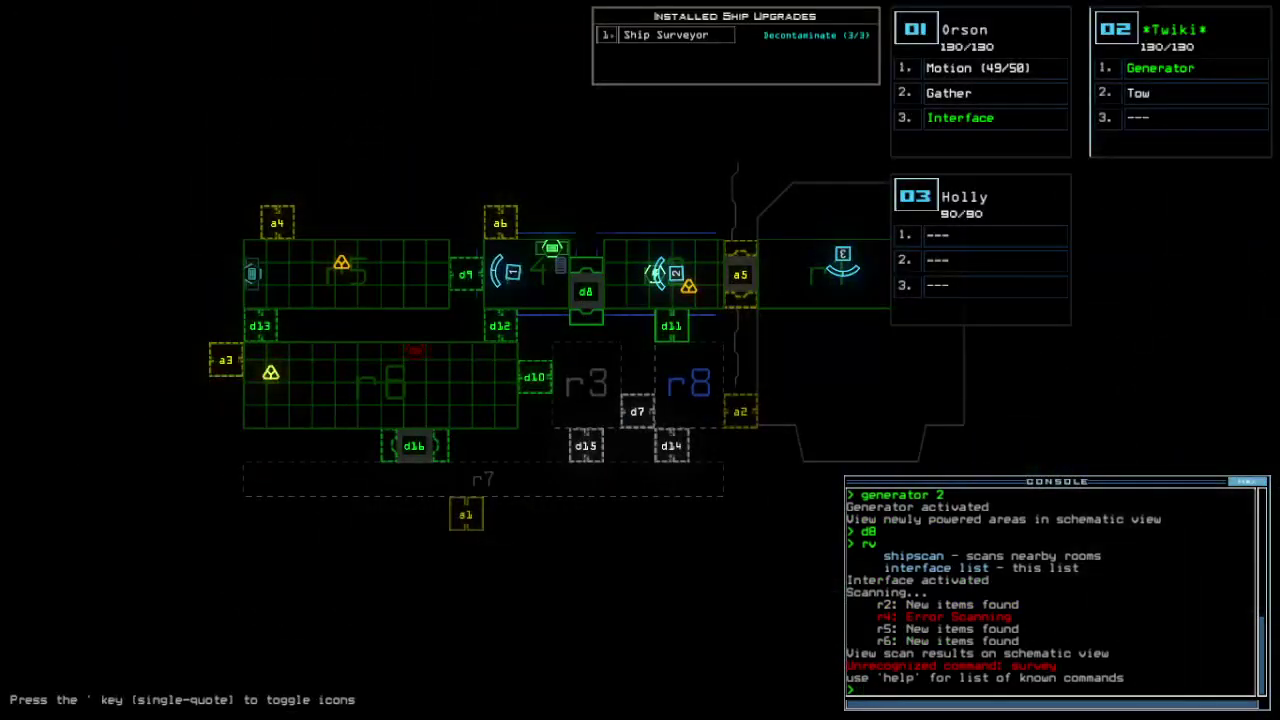
text(motion)
key(Return)
key(Return)
key(Tab)
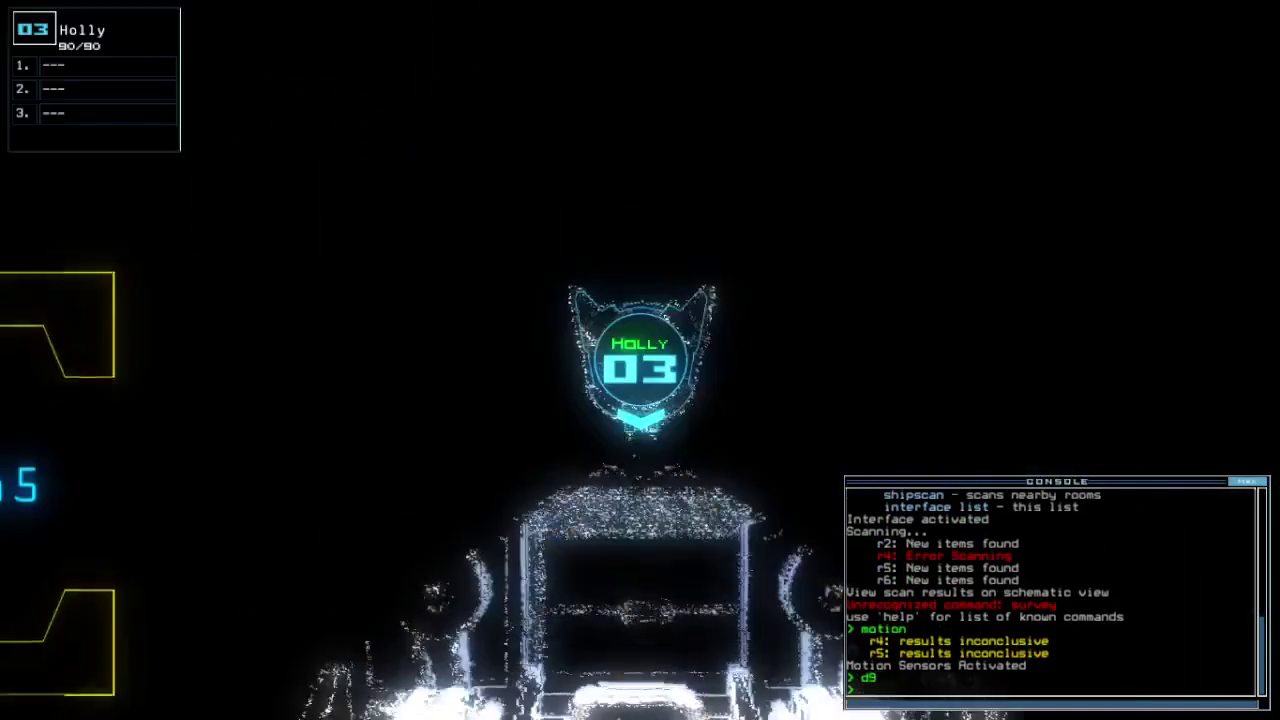
- Open door d9, move Orson through it, and close the doors behind him
key(1)
key(Left)
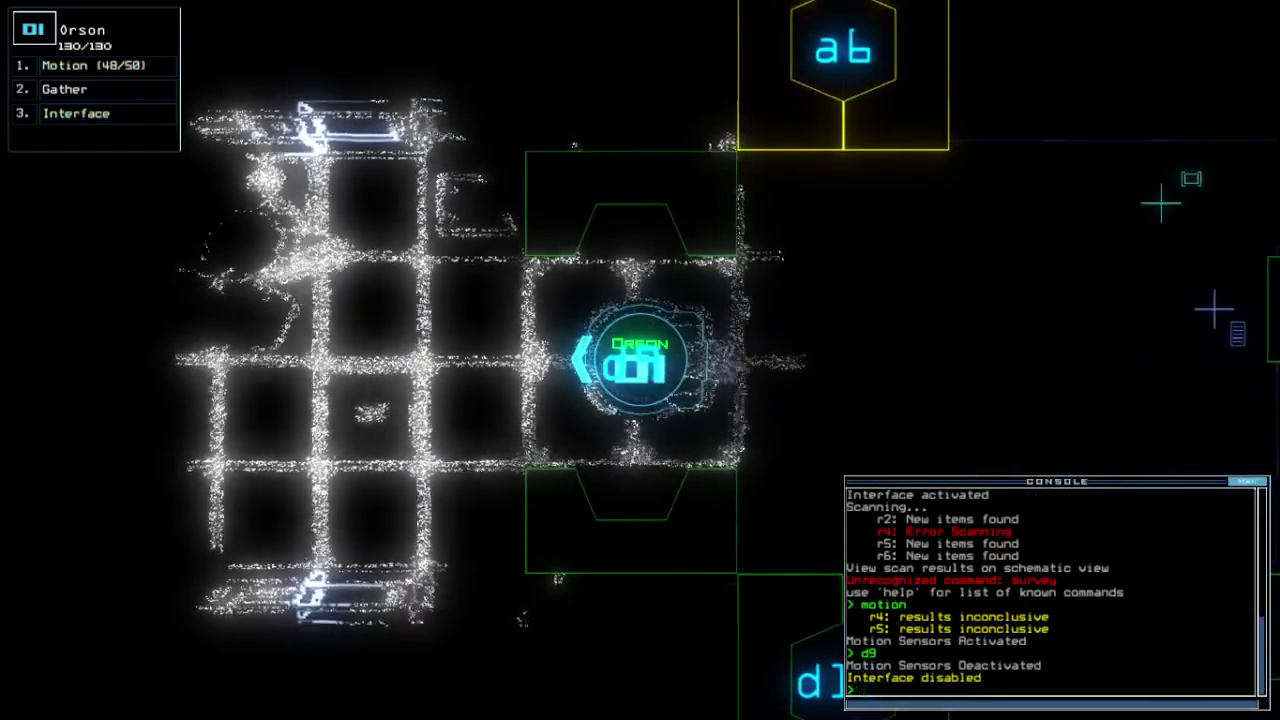
key(Tab)
text(cccc)
key(Return)
key(Tab)
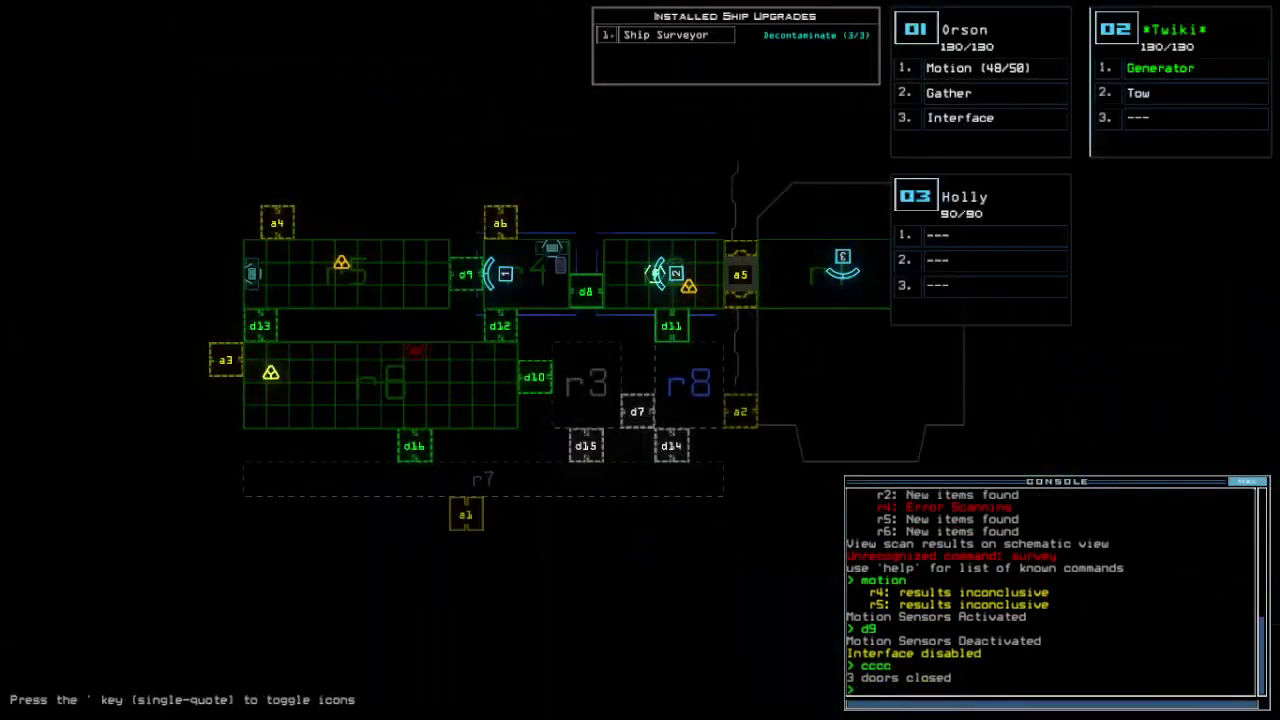
text(d12)
- Open door d12 and drive Orson into the next room to collect scrap
key(Return)
key(Down)
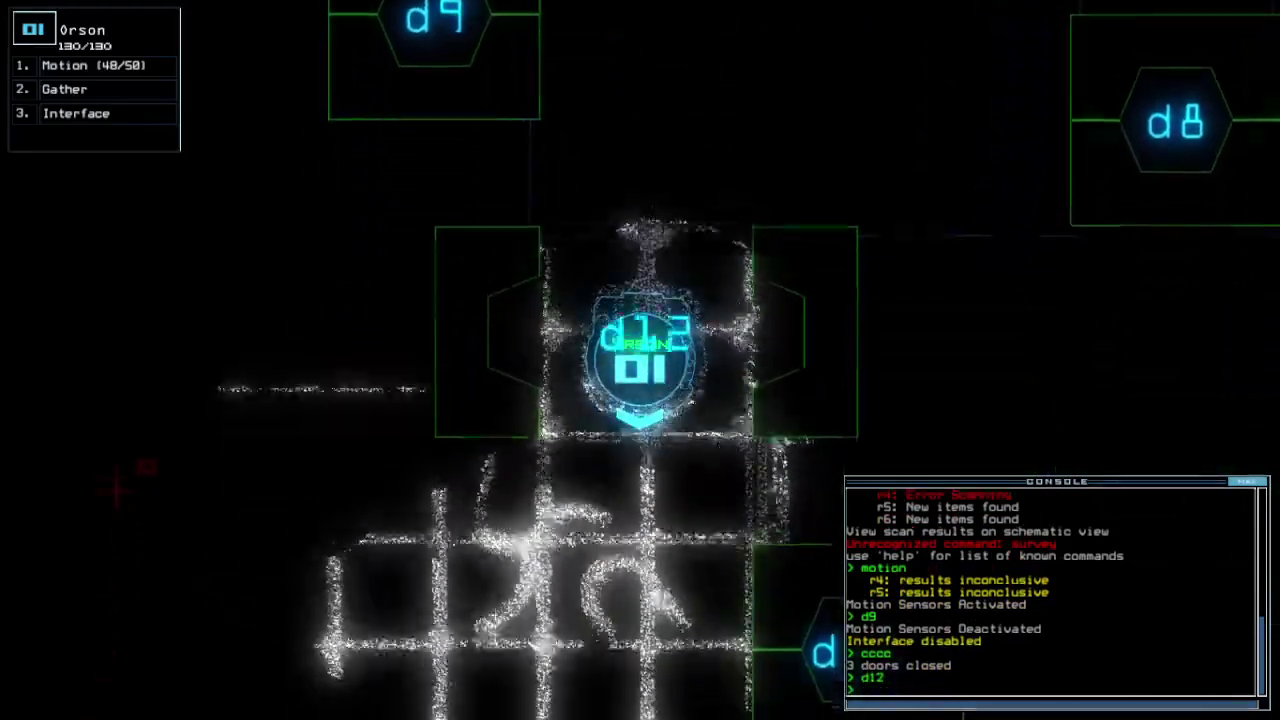
key(Left)
key(Left)
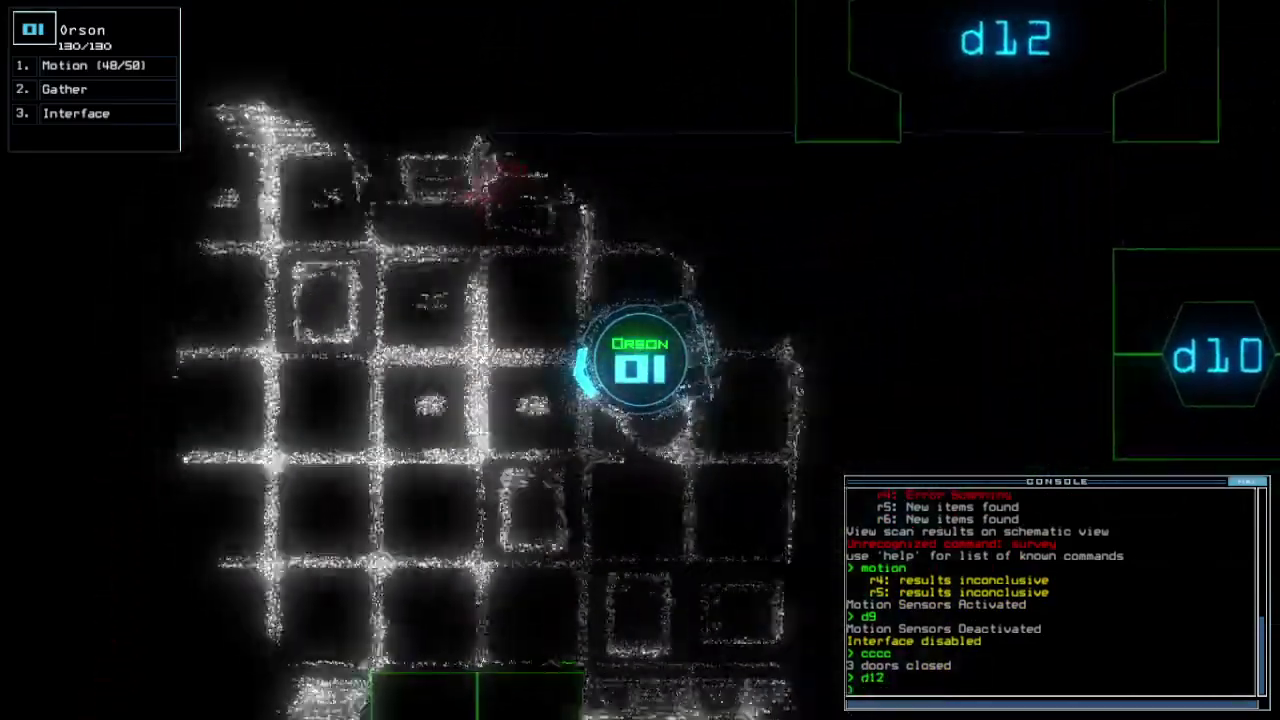
key(Up)
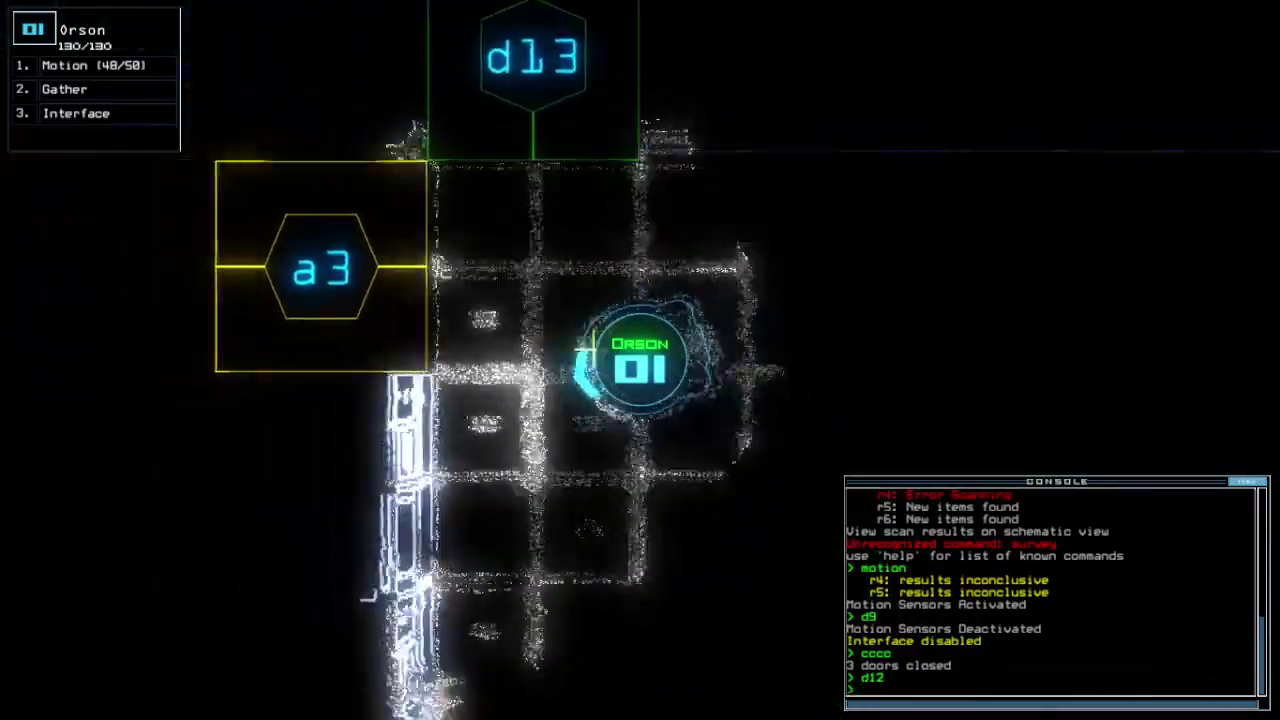
text(g)
key(Return)
key(Right)
key(Right)
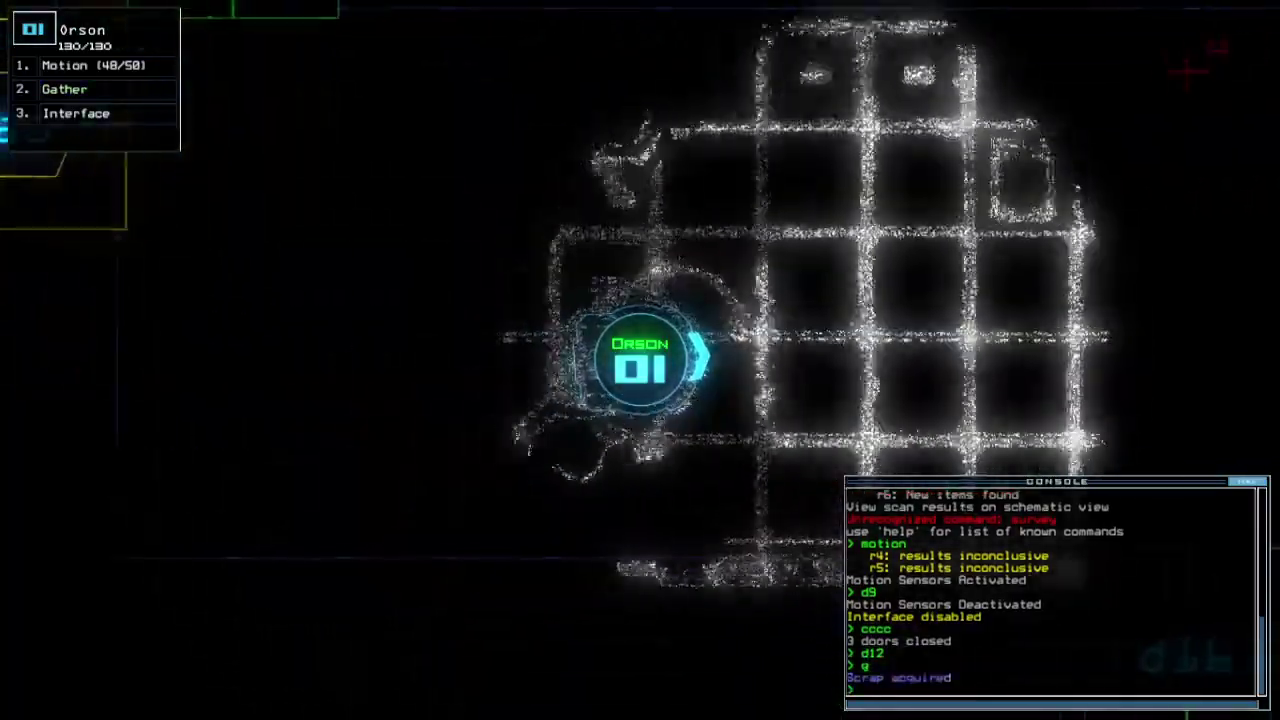
key(Right)
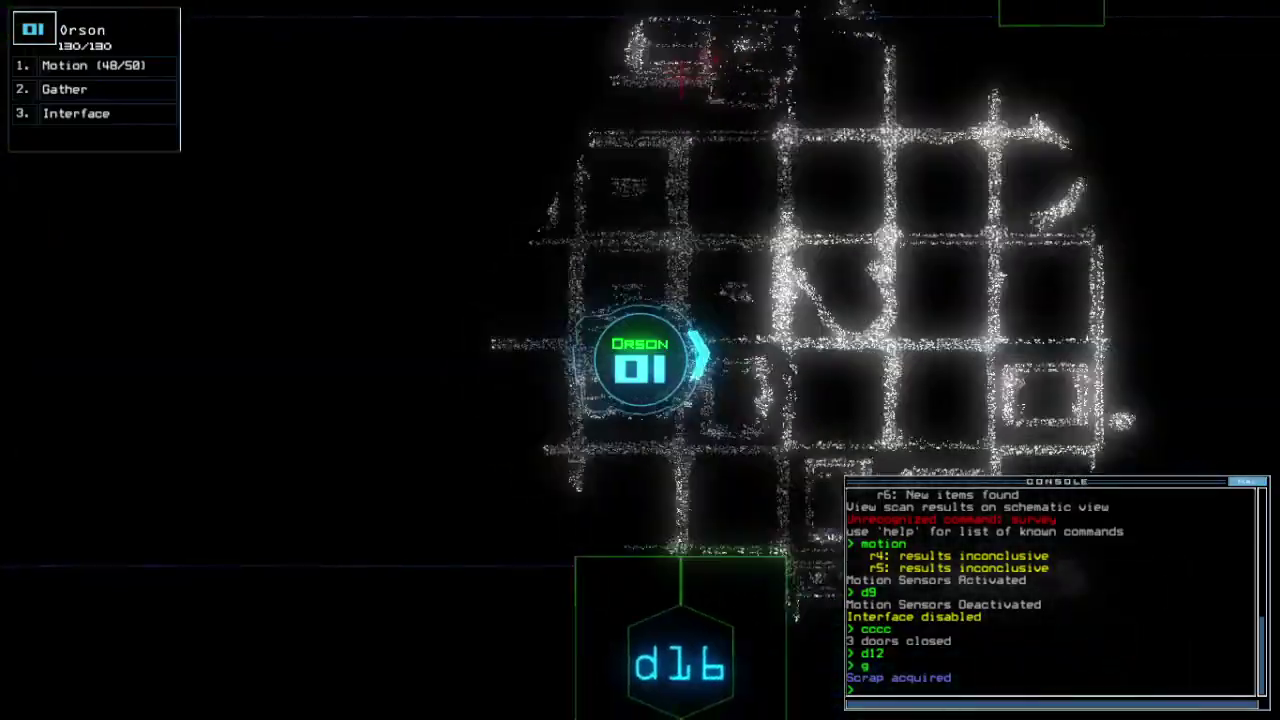
text(d10)
- Take Orson through door d10, close the doors behind him, and rescan for motion
key(Return)
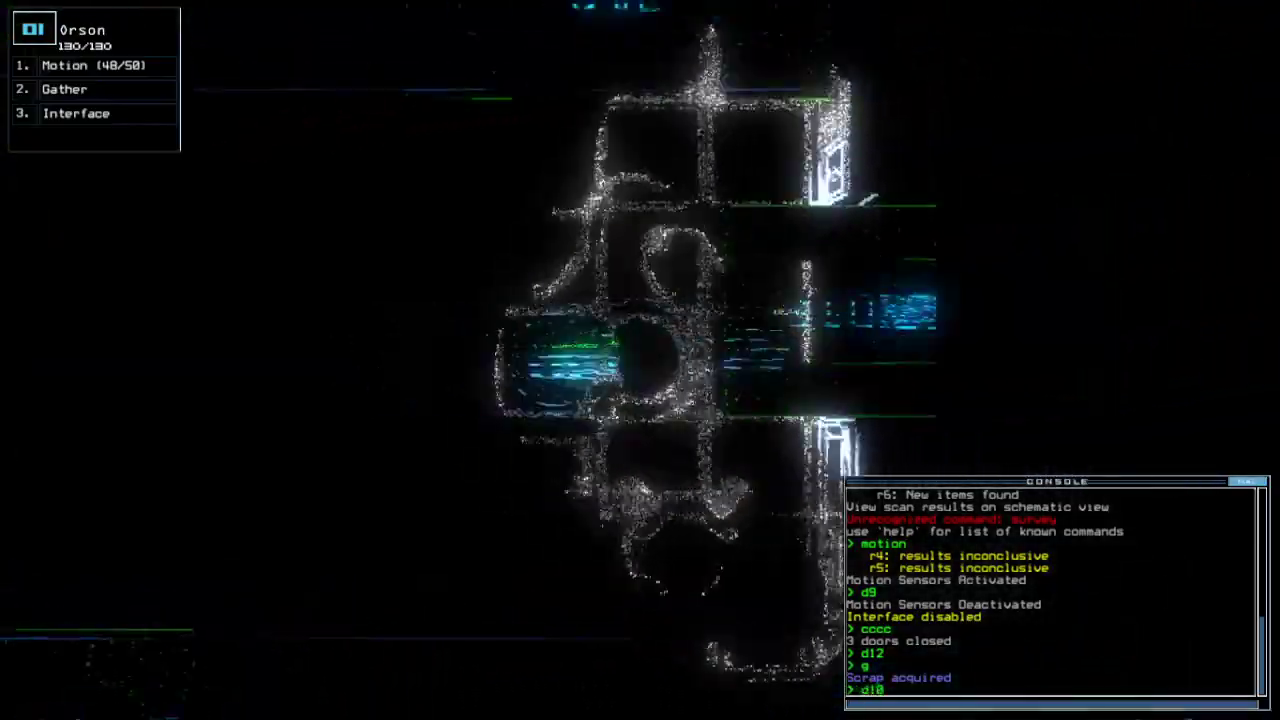
key(Right)
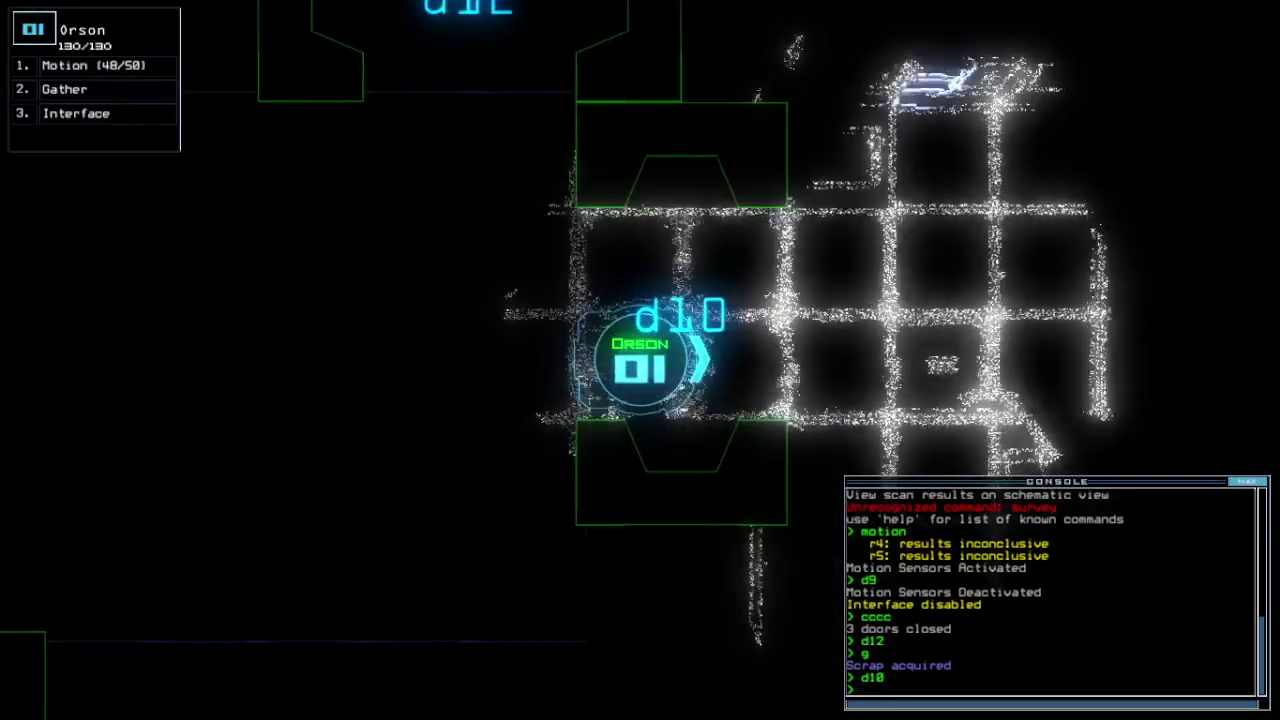
key(Right)
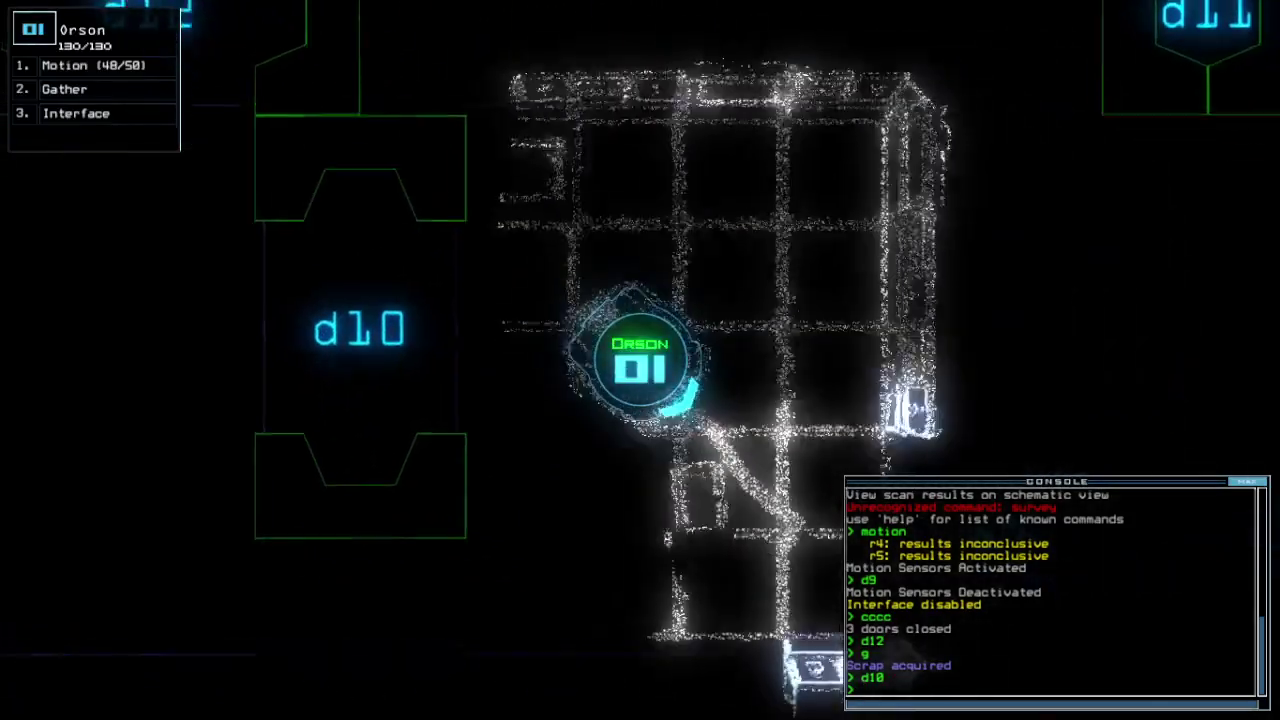
key(space)
key(Left)
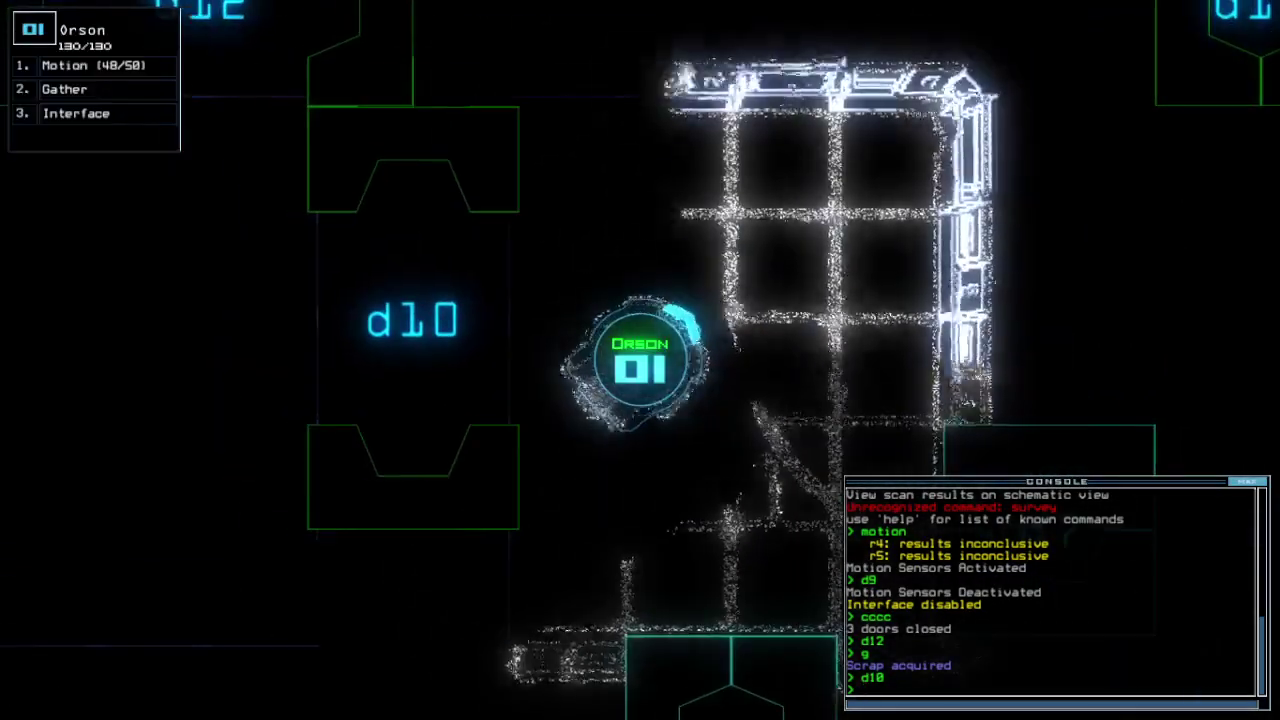
key(Up)
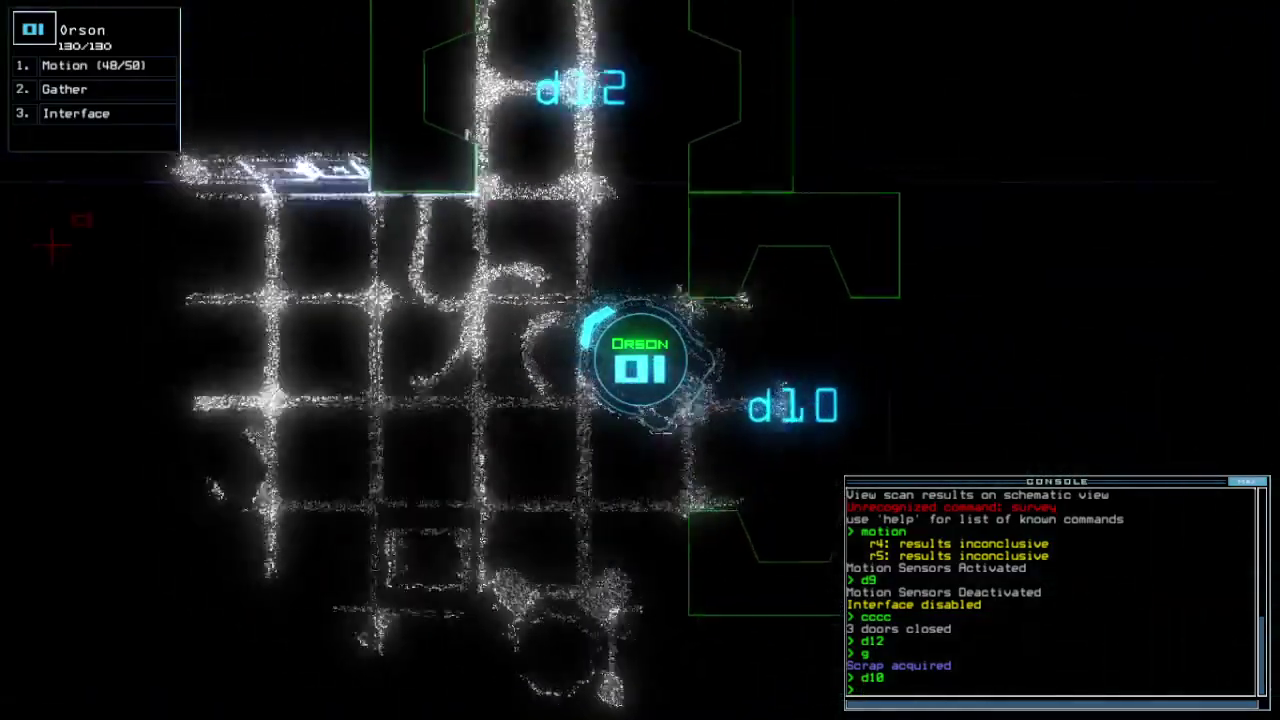
text(cccc)
key(Return)
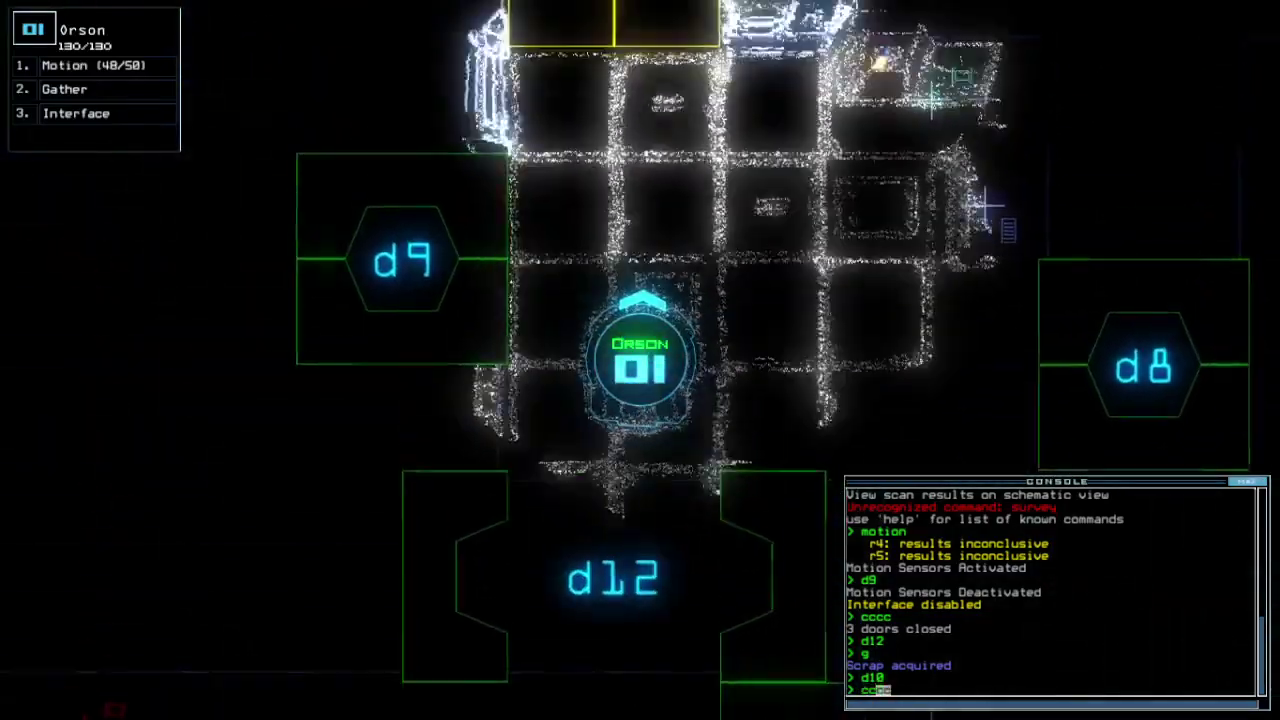
key(Tab)
text(motion)
key(Return)
text(d13)
- Open door d13, switch to Holly's camera, and open door d8 for her
key(Return)
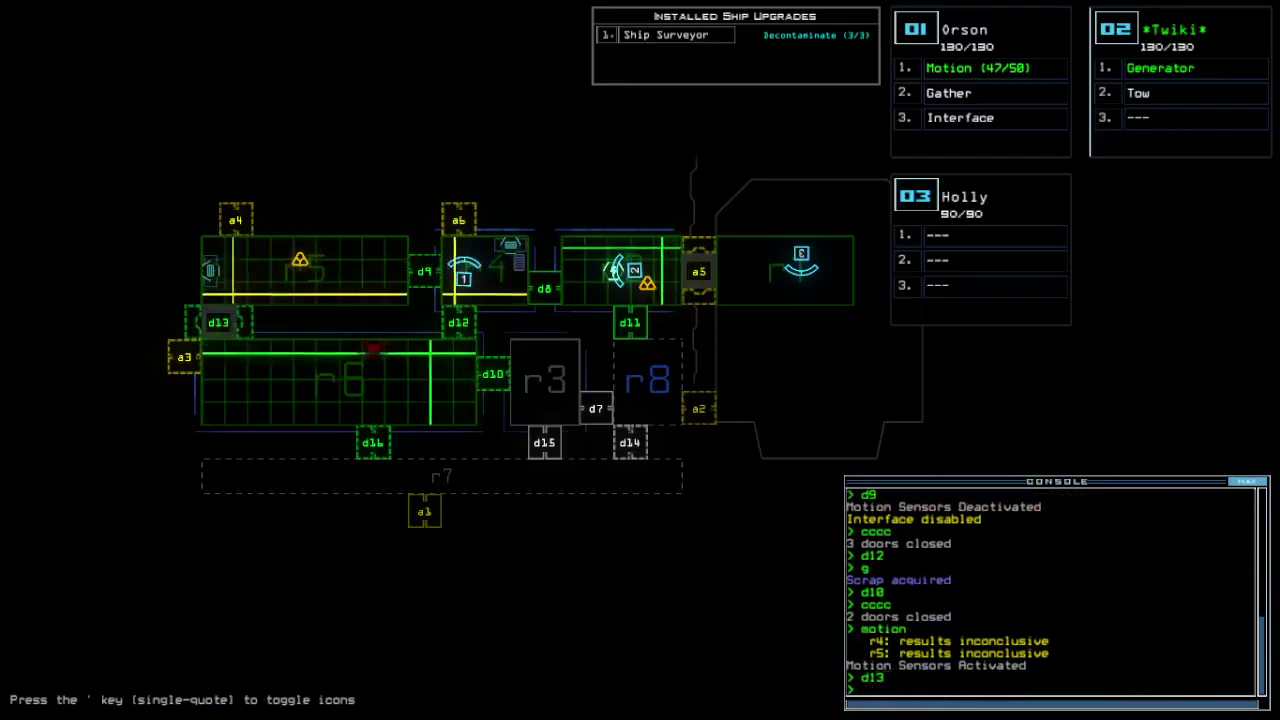
key(ctrl+3)
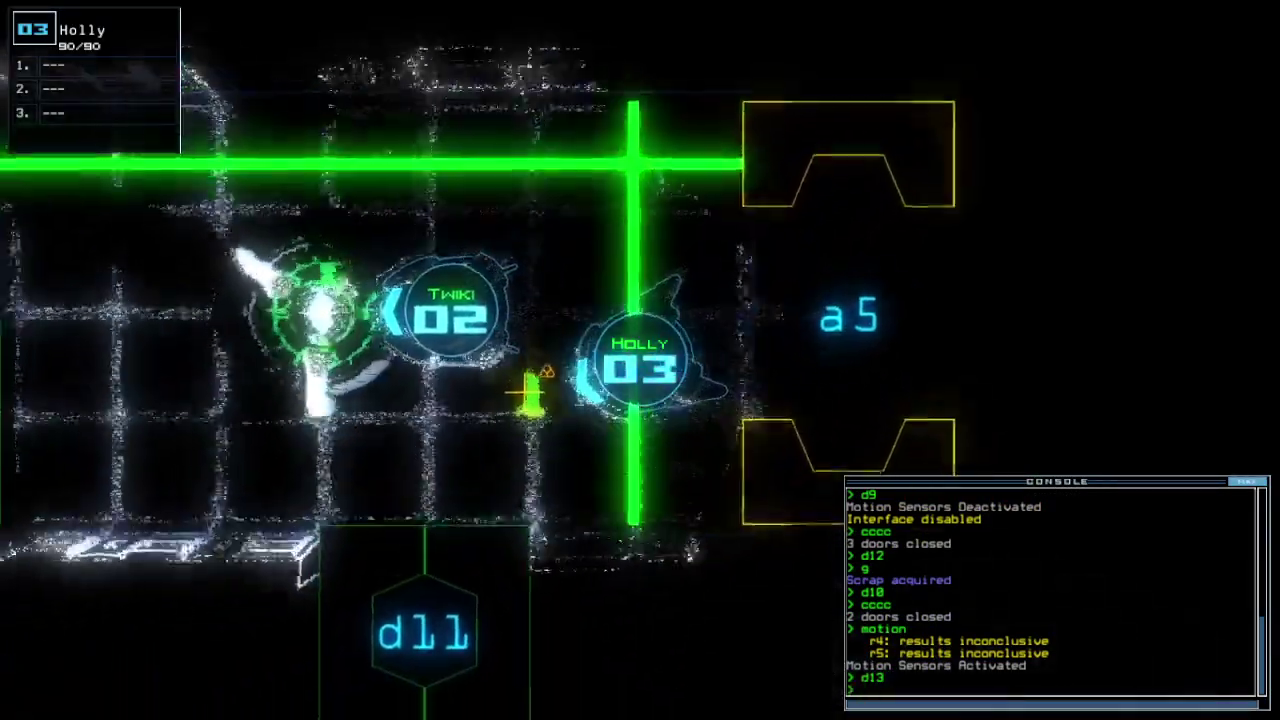
text(8)
key(Return)
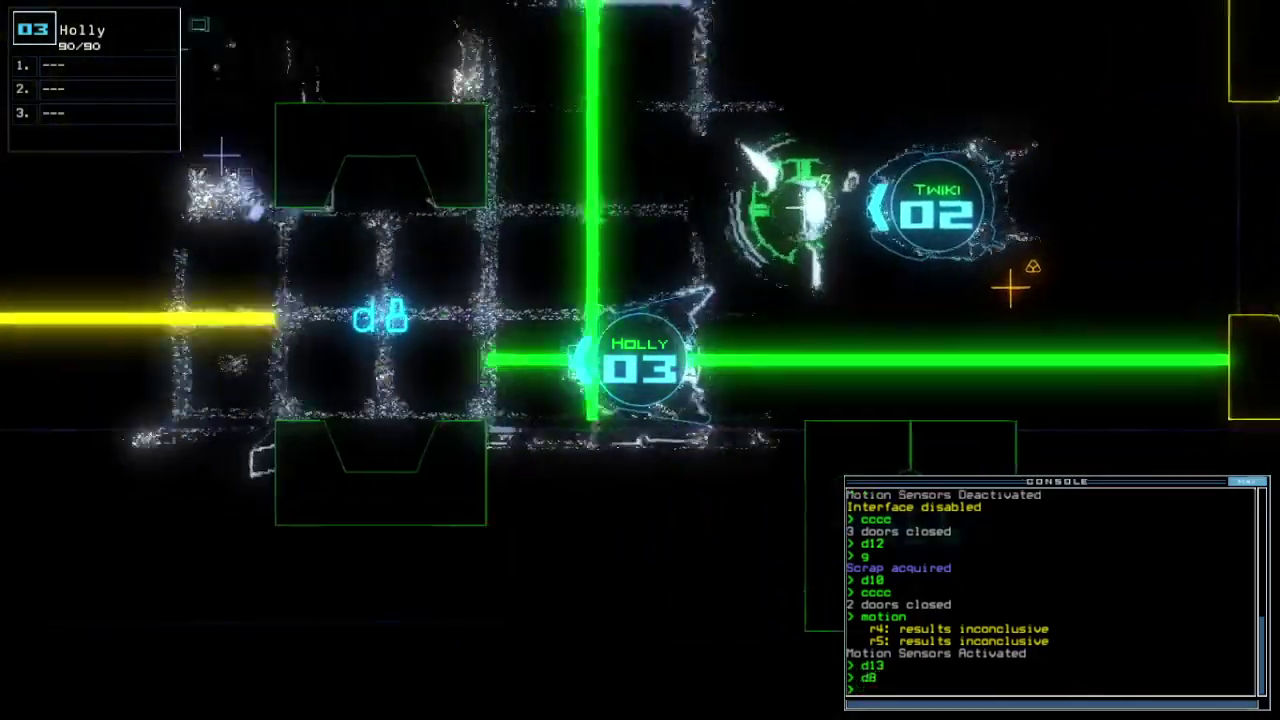
text(sca)
- Move the Gather module from Orson to Holly and collect scrap with her
key(Return)
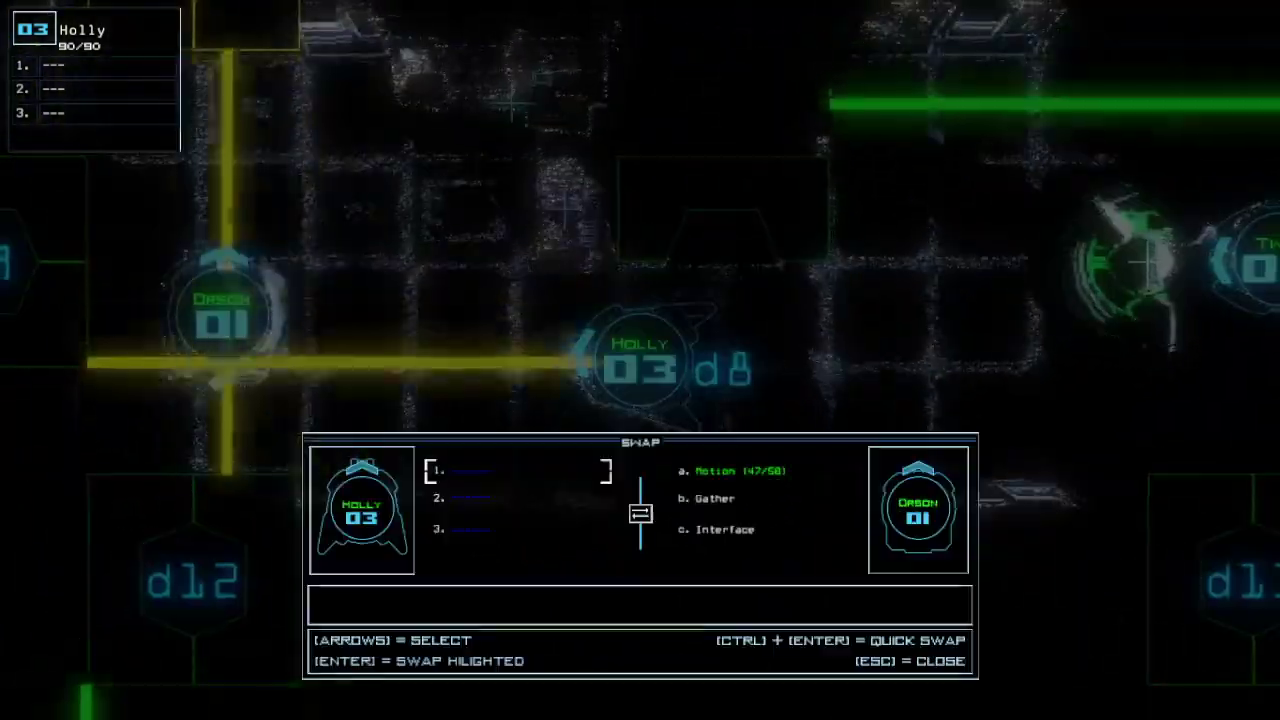
key(Return)
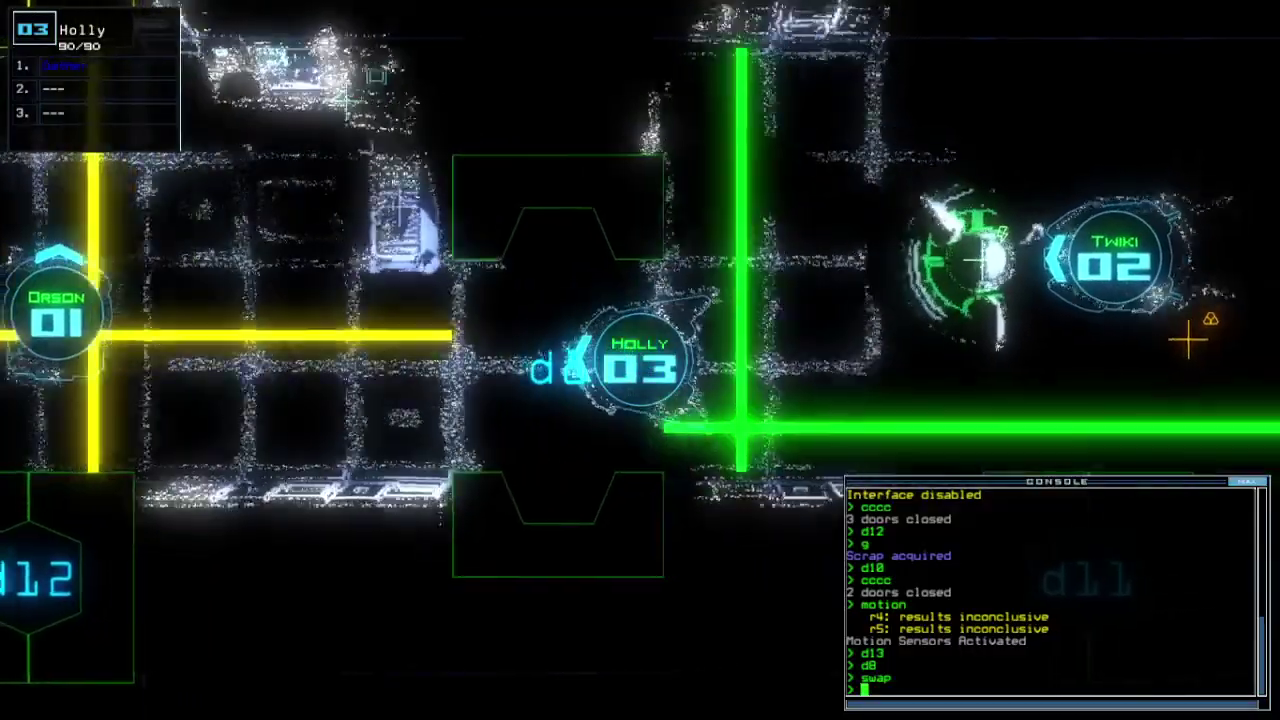
text(g)
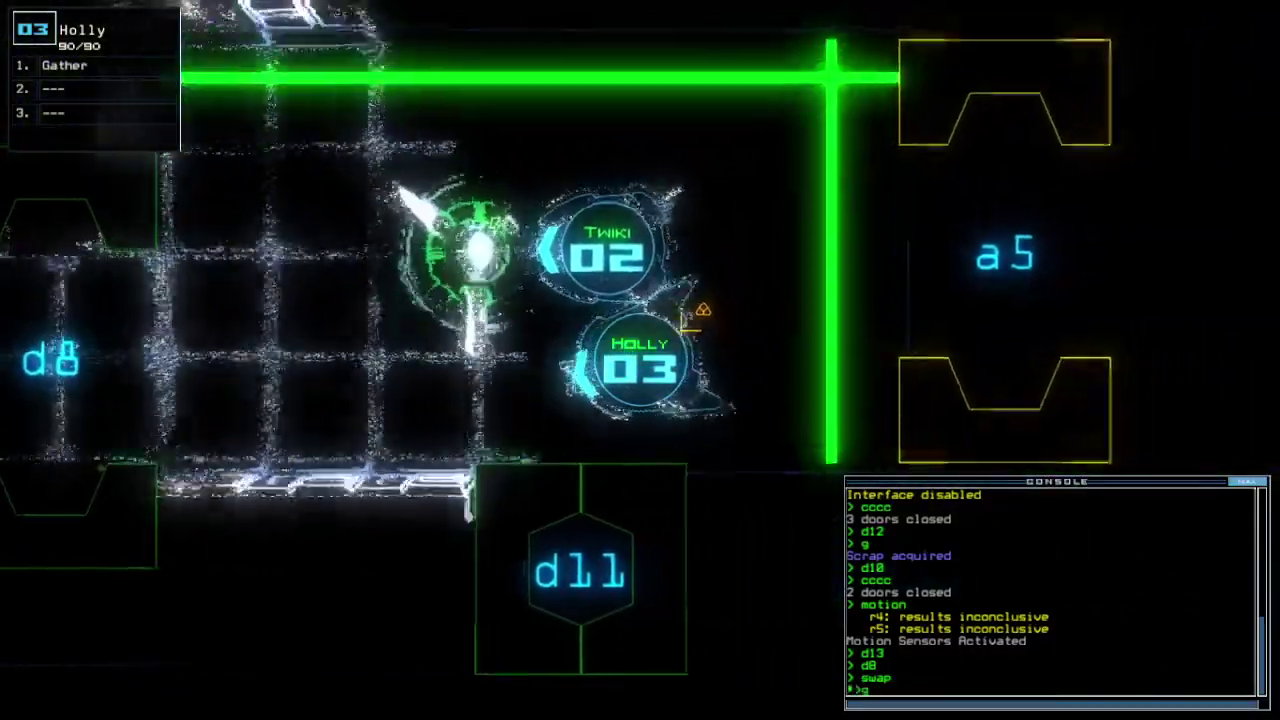
key(Return)
key(Tab)
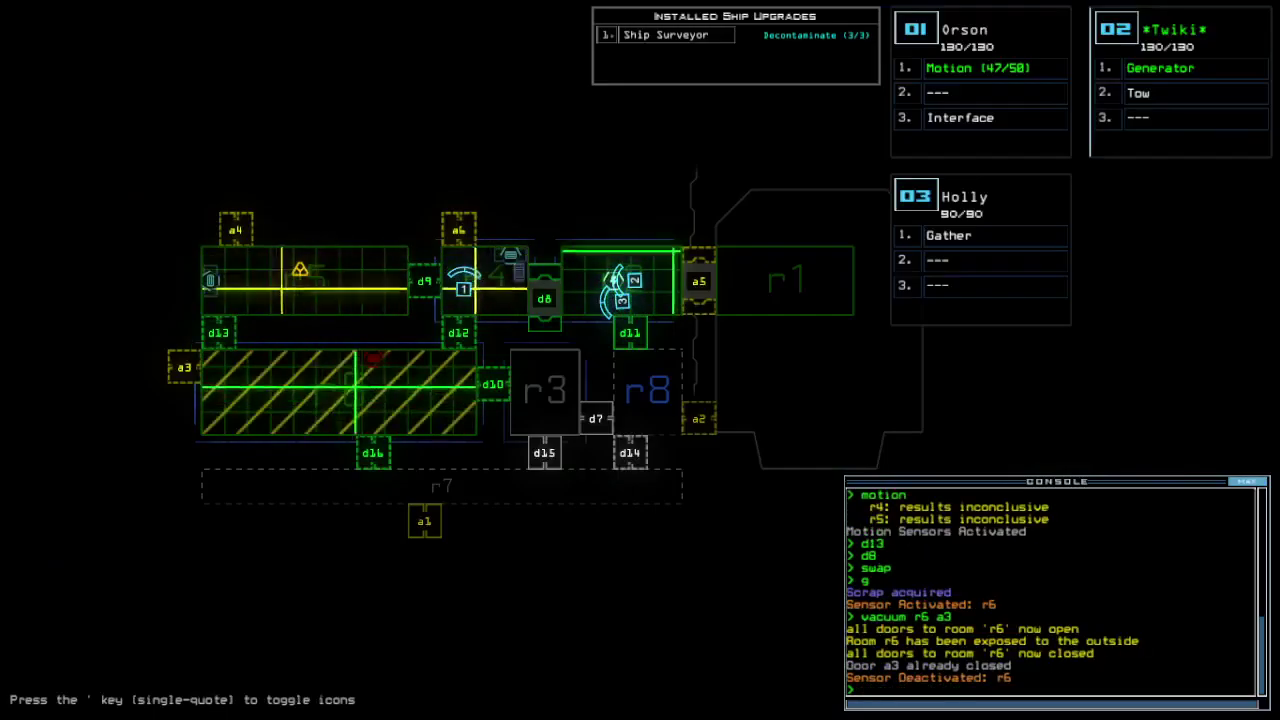
- Open door d9 for Holly and gather the scrap in her room
key(Tab)
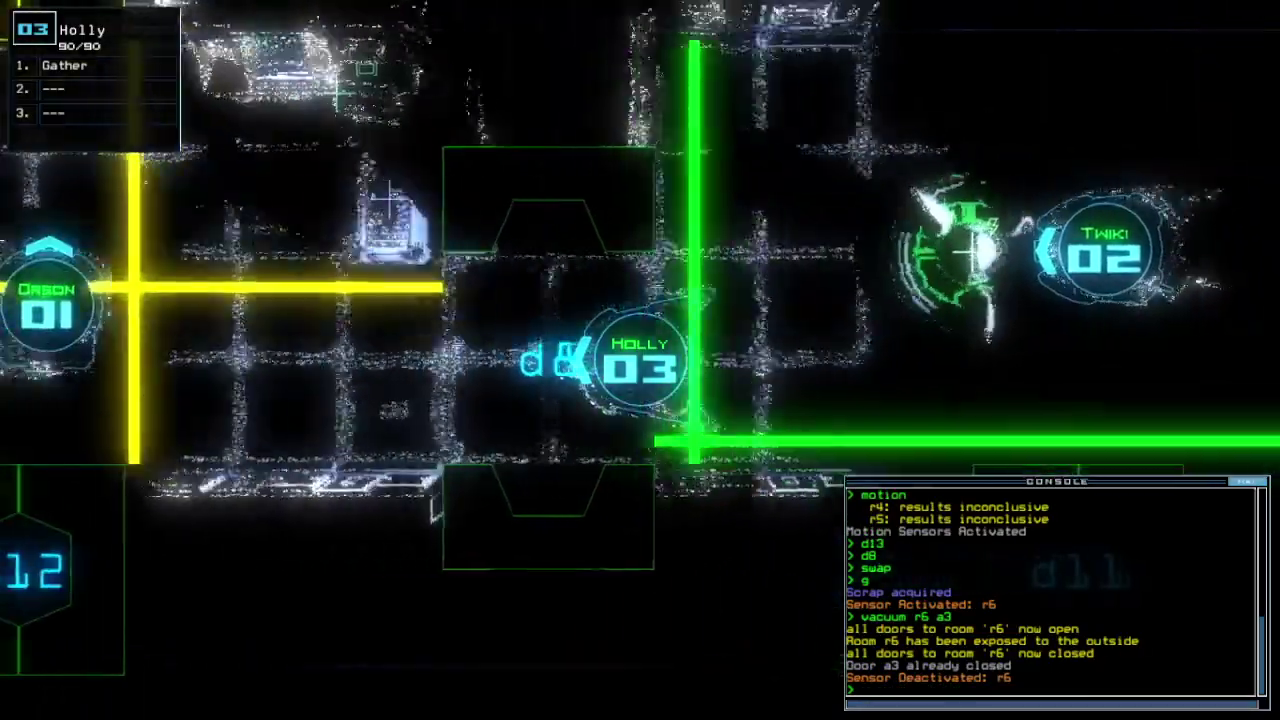
key(Left)
text(c)
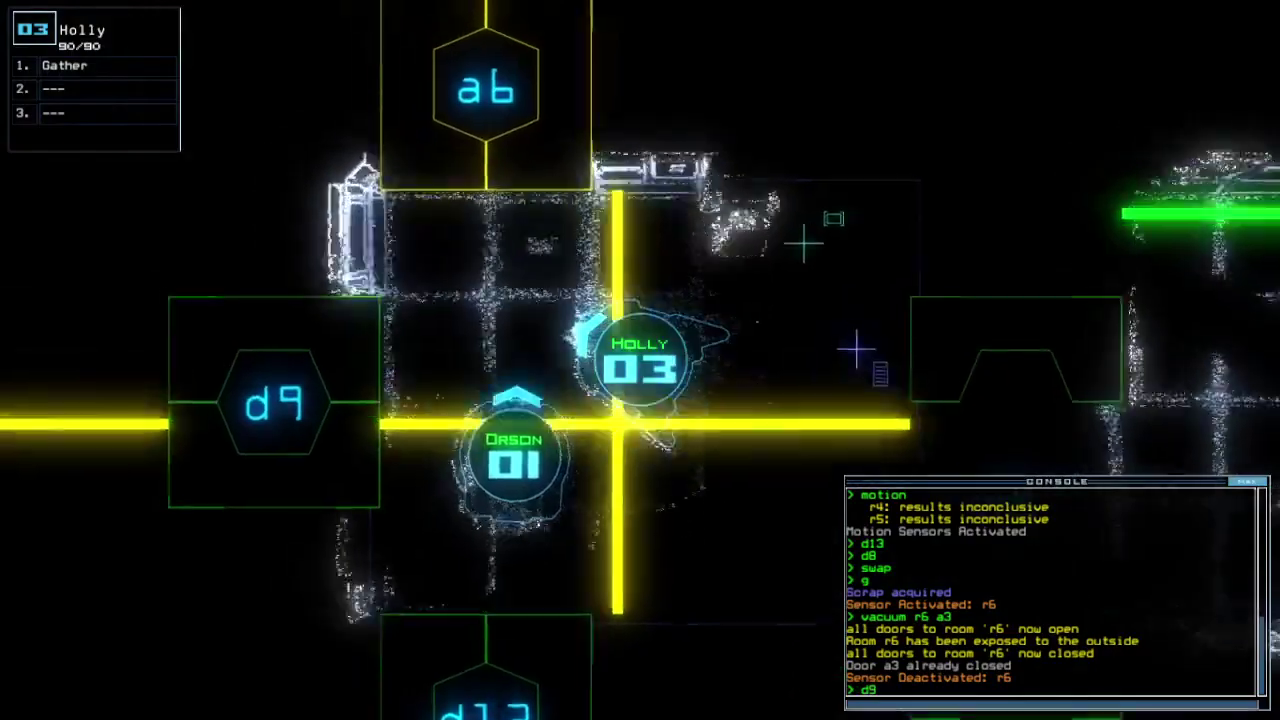
key(Return)
key(Left)
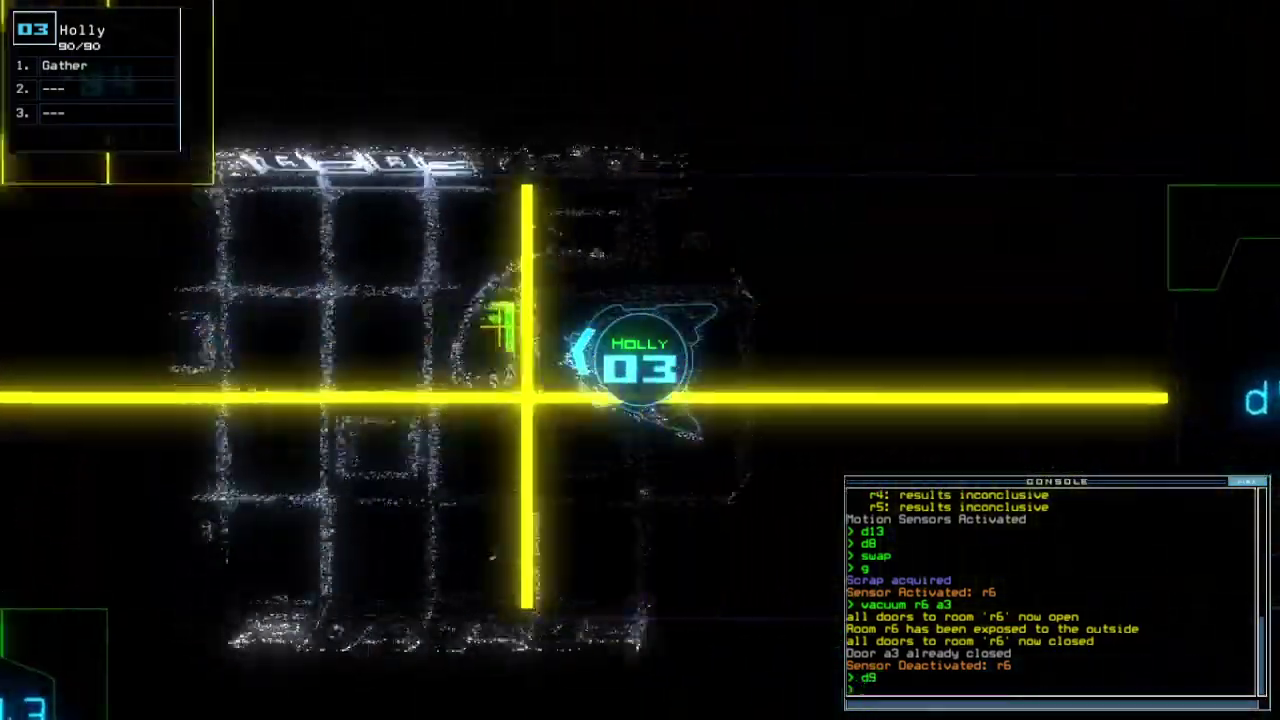
text(g)
key(Return)
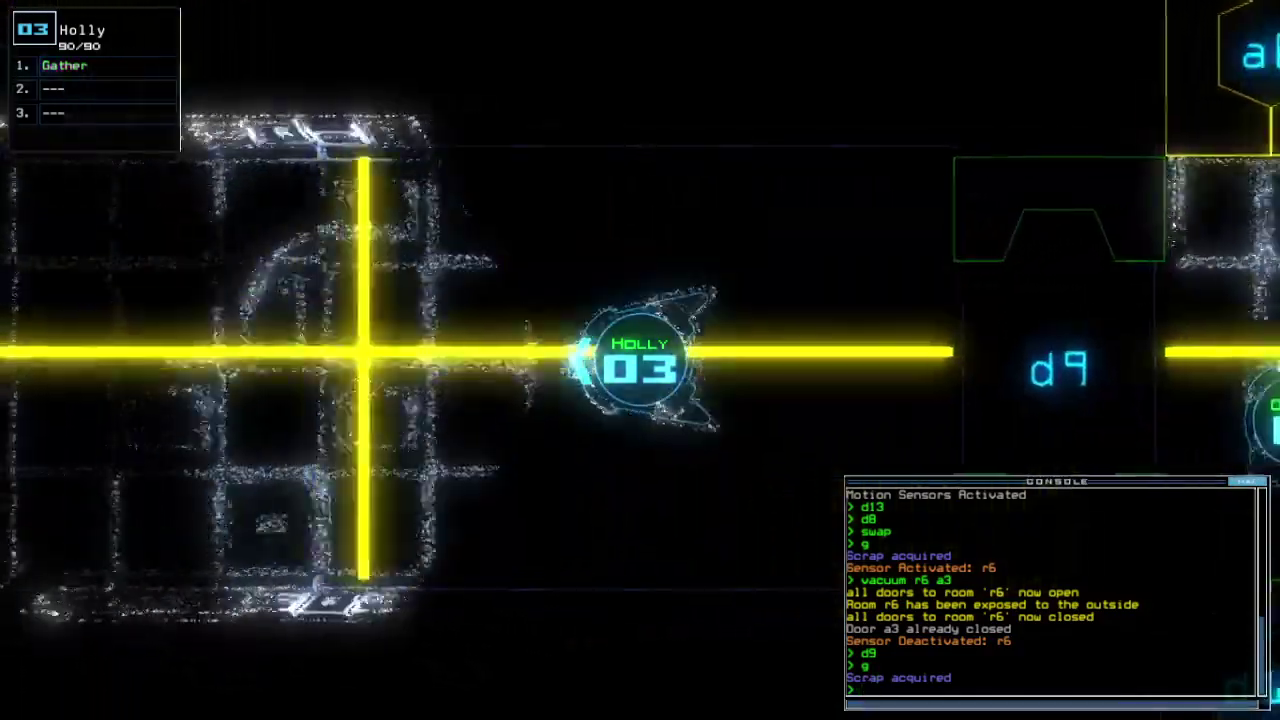
text(back 1)
- Send drone 1 back to r1, toggle door d9, and close d8 to send drone 2 home
key(Right)
key(Return)
text(d)
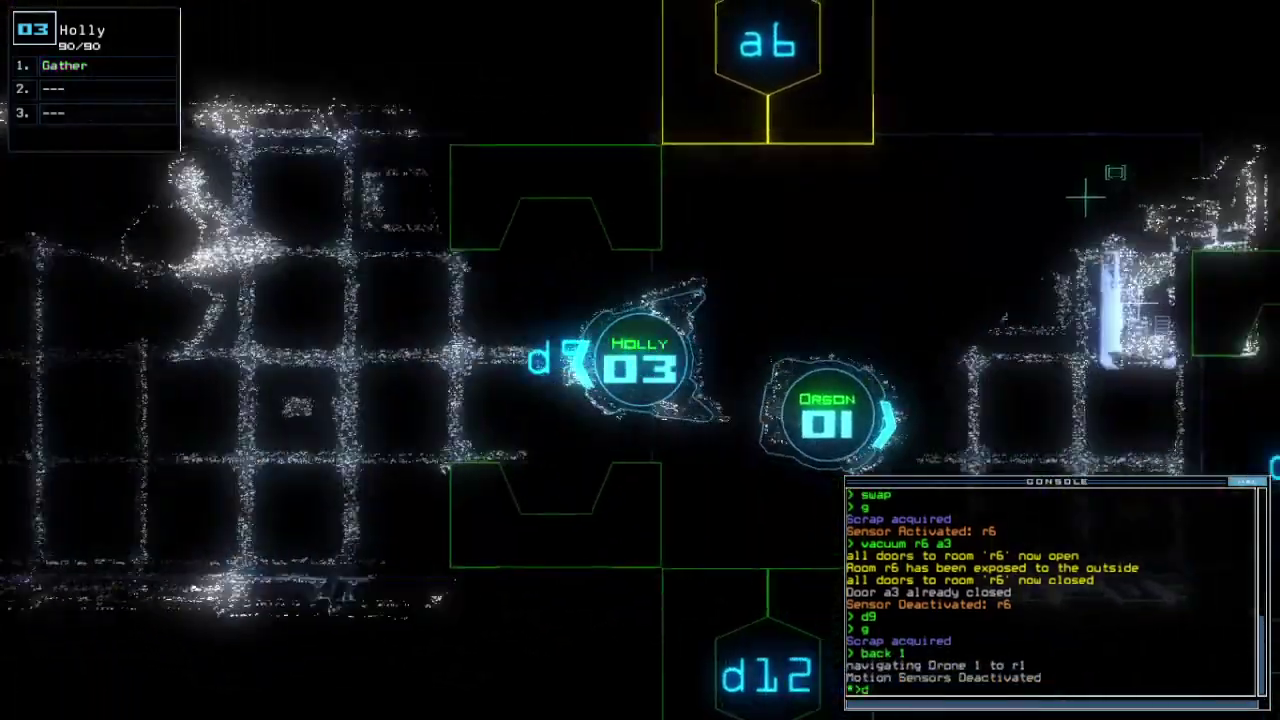
text(9)
key(Return)
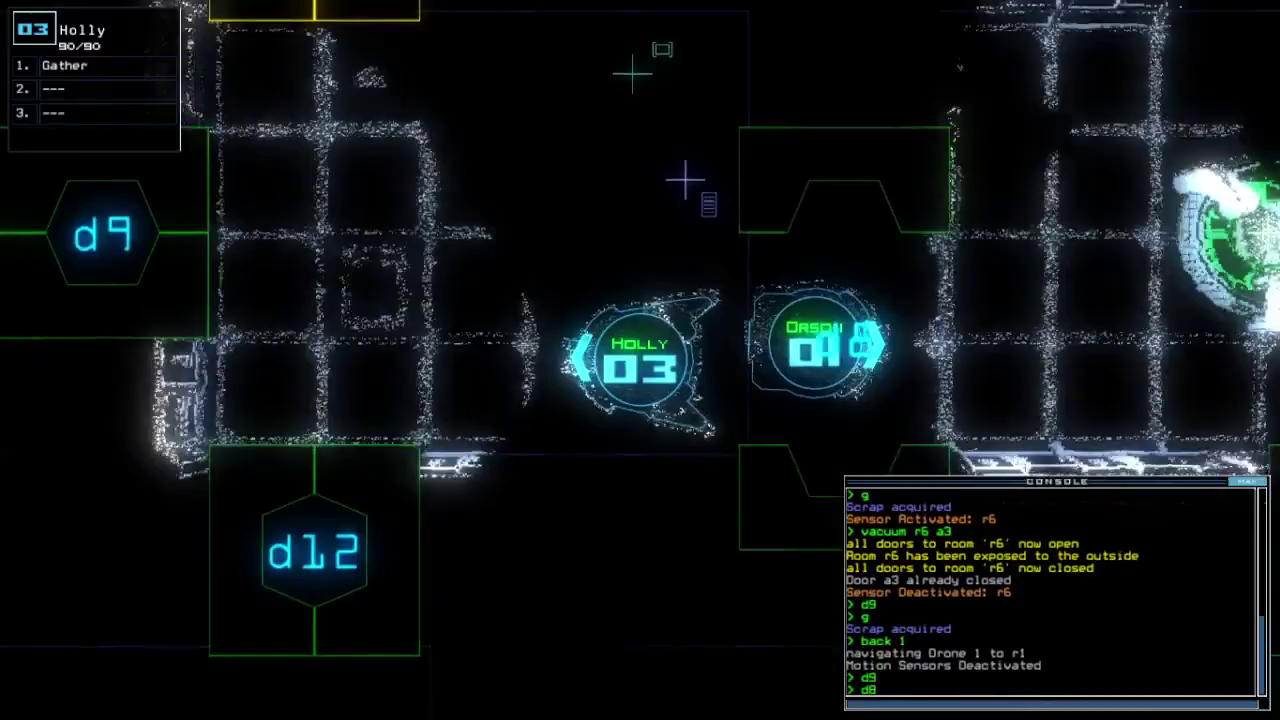
text(8;back 2)
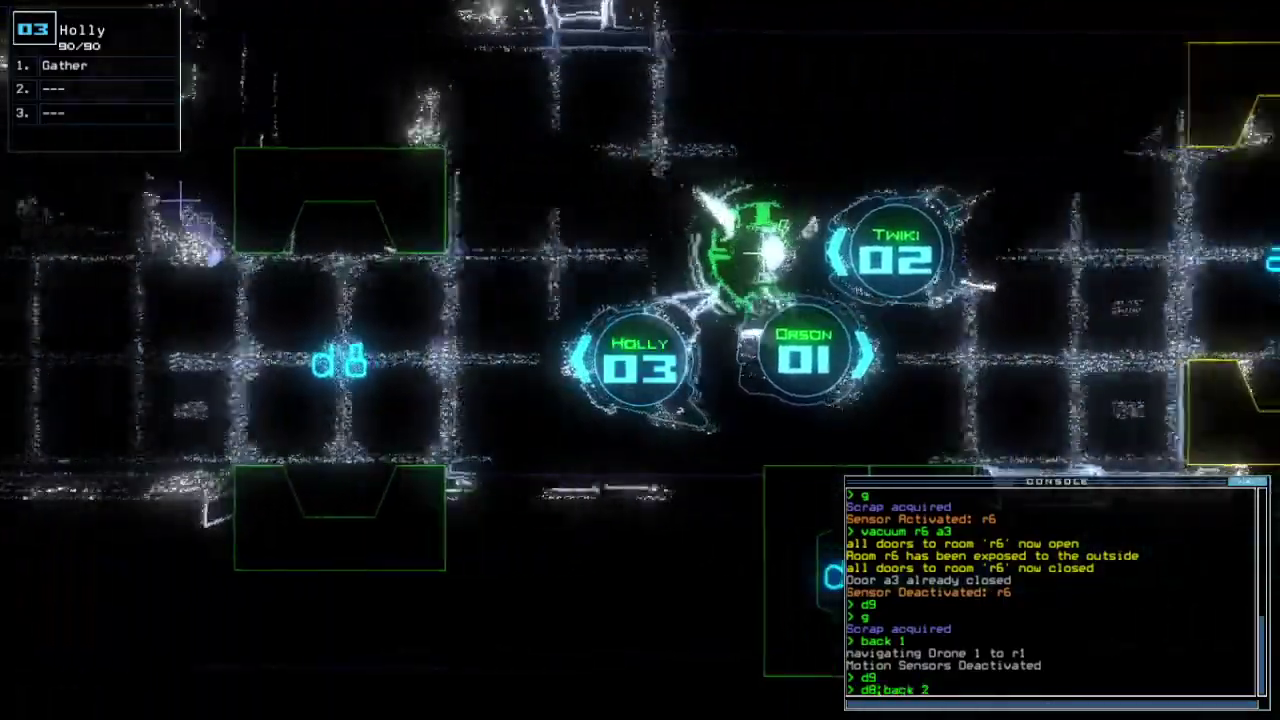
key(Return)
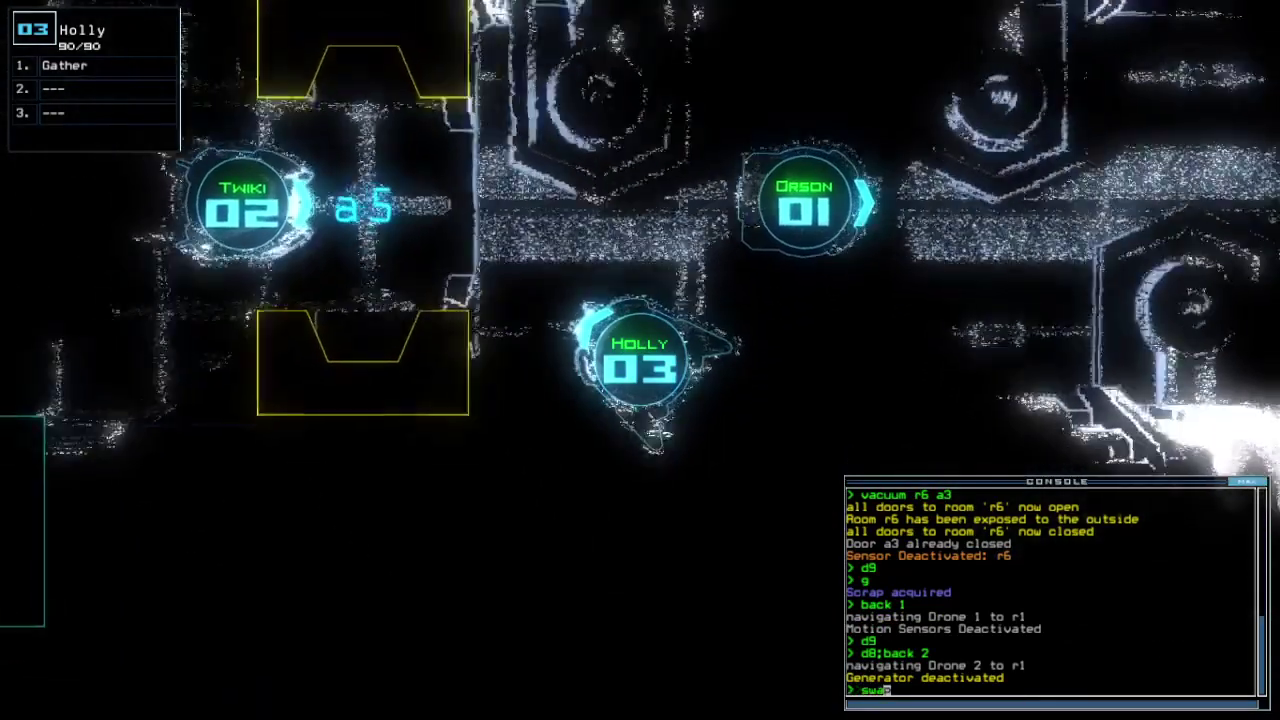
text(swap 1)
- Move the Gather module from Holly back to Orson
key(Return)
key(ctrl+Return)
key(Escape)
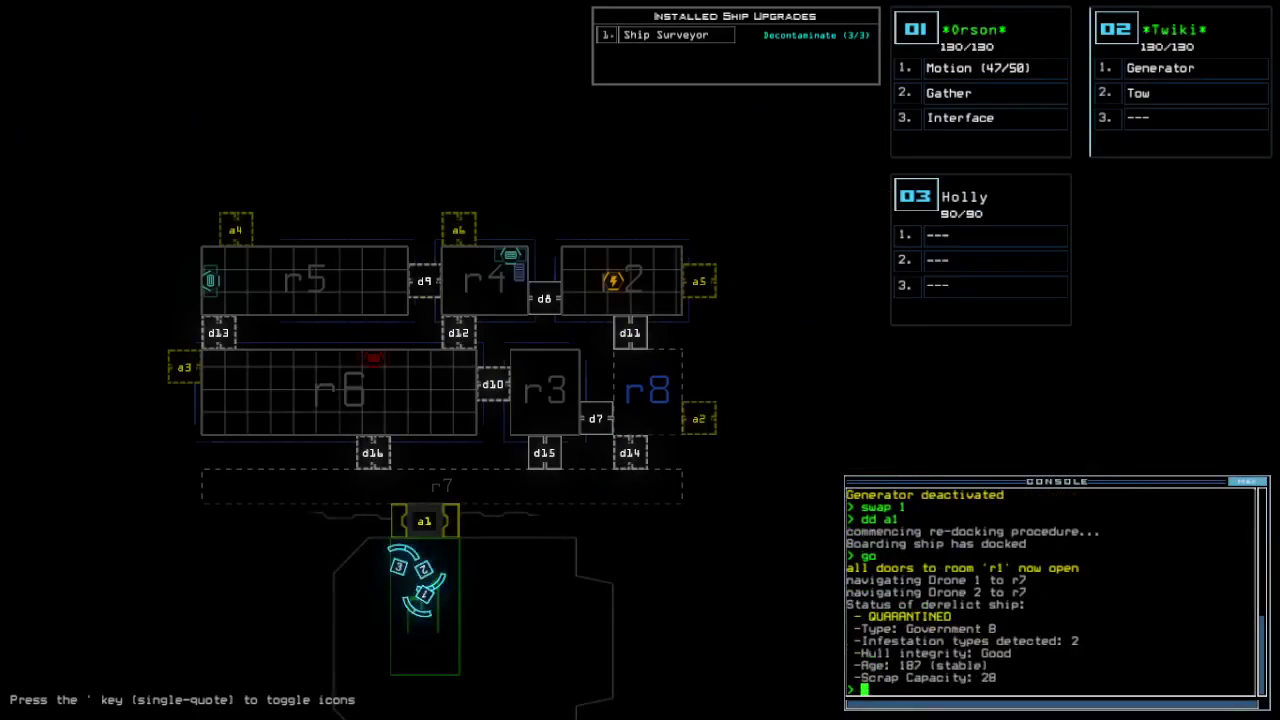
- Select Twiki, send Orson to room r7, gather fuel, and activate Twiki's generator
key(1)
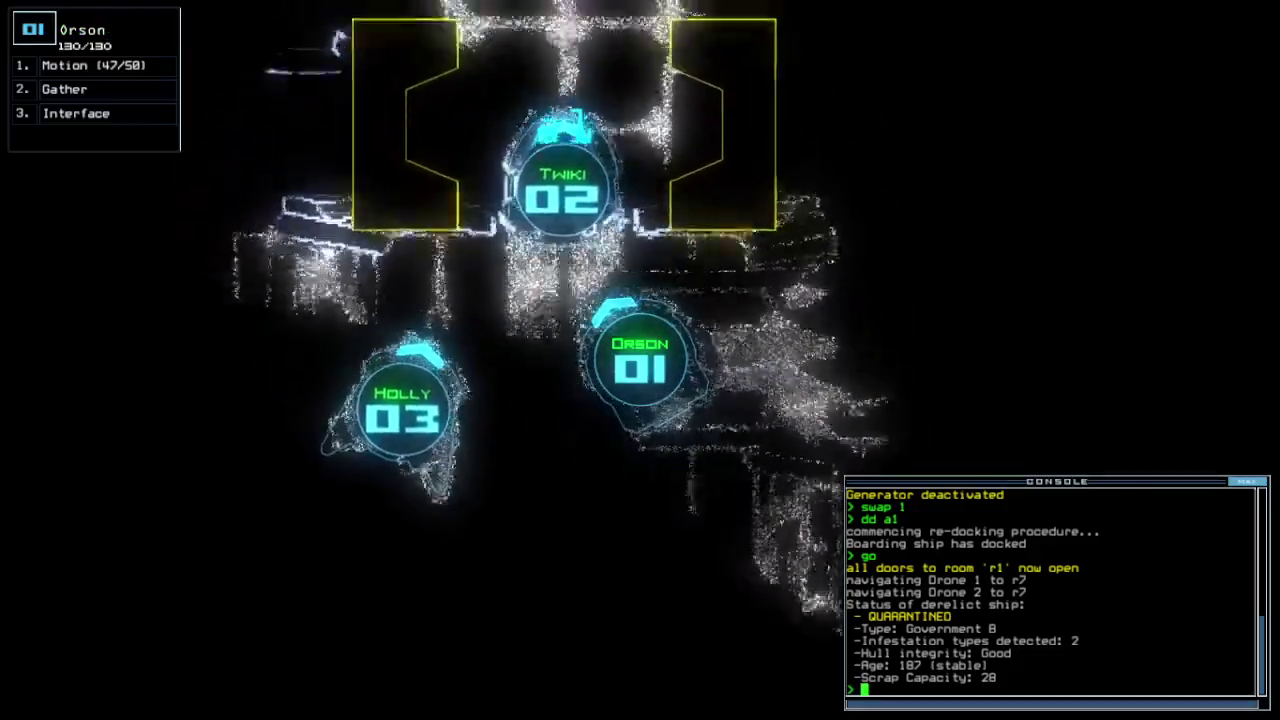
key(2)
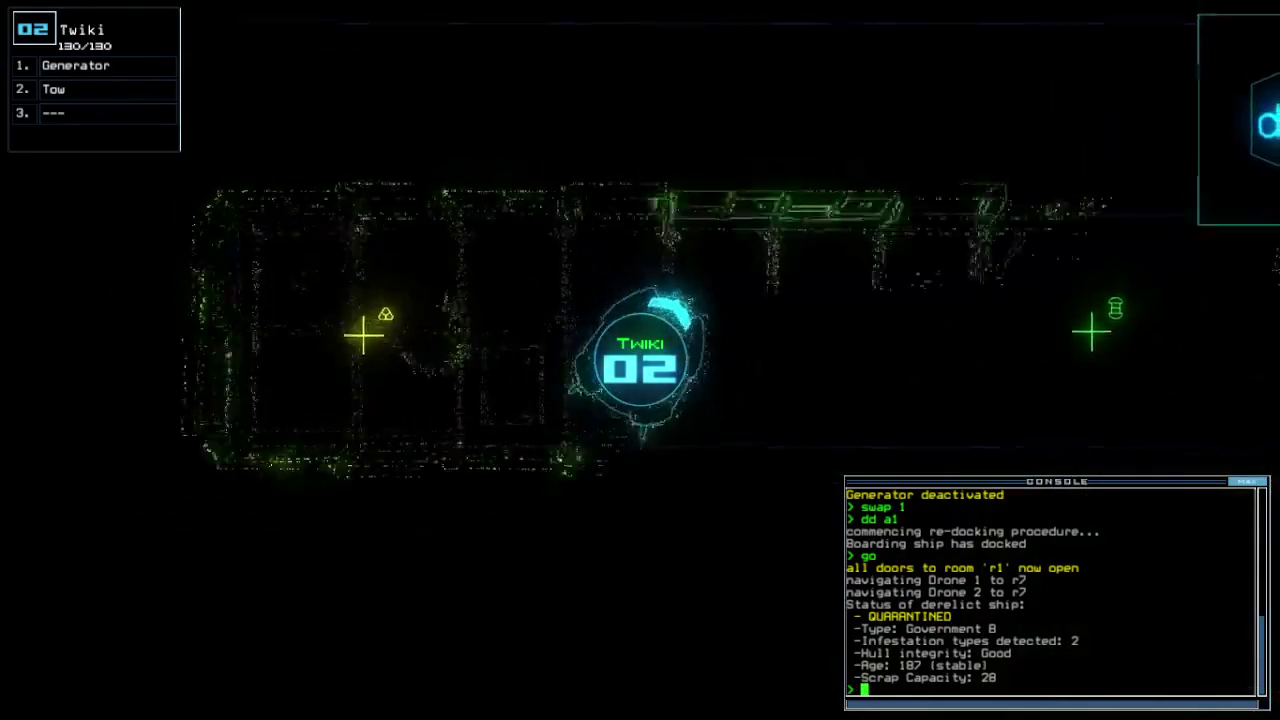
text(navigate 1)
key(Return)
text(gather )
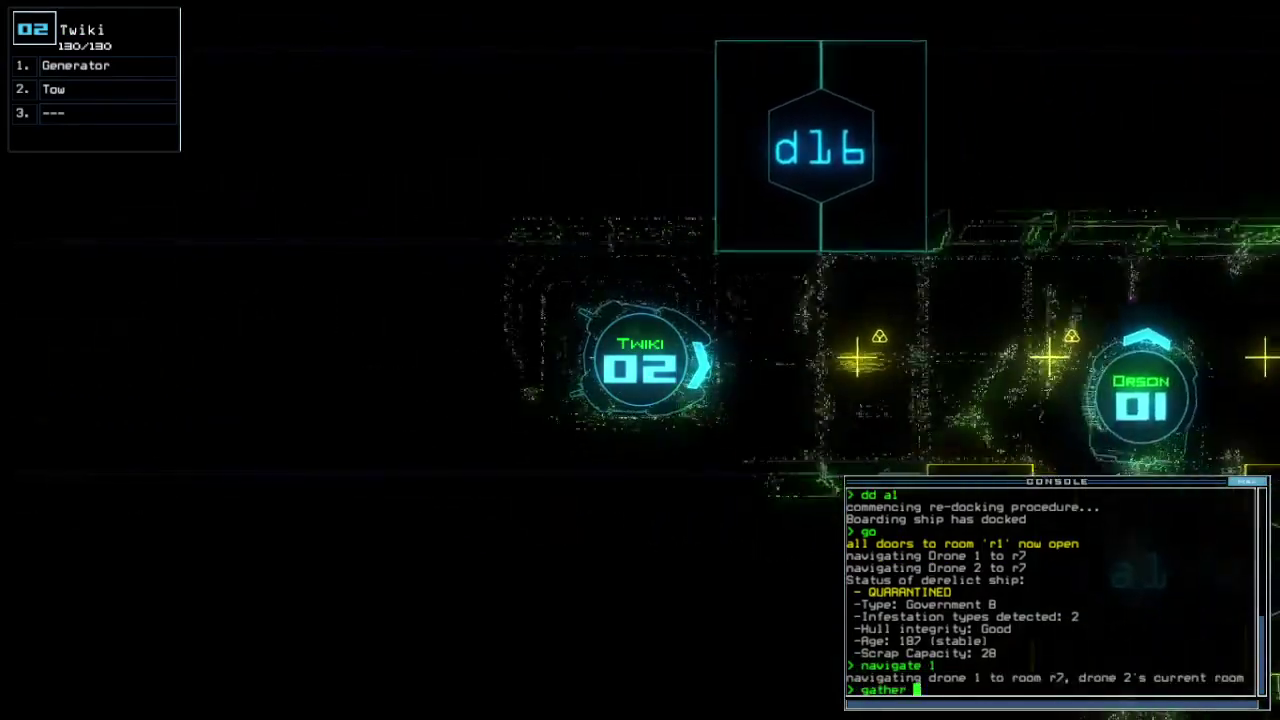
text(all 1)
key(Return)
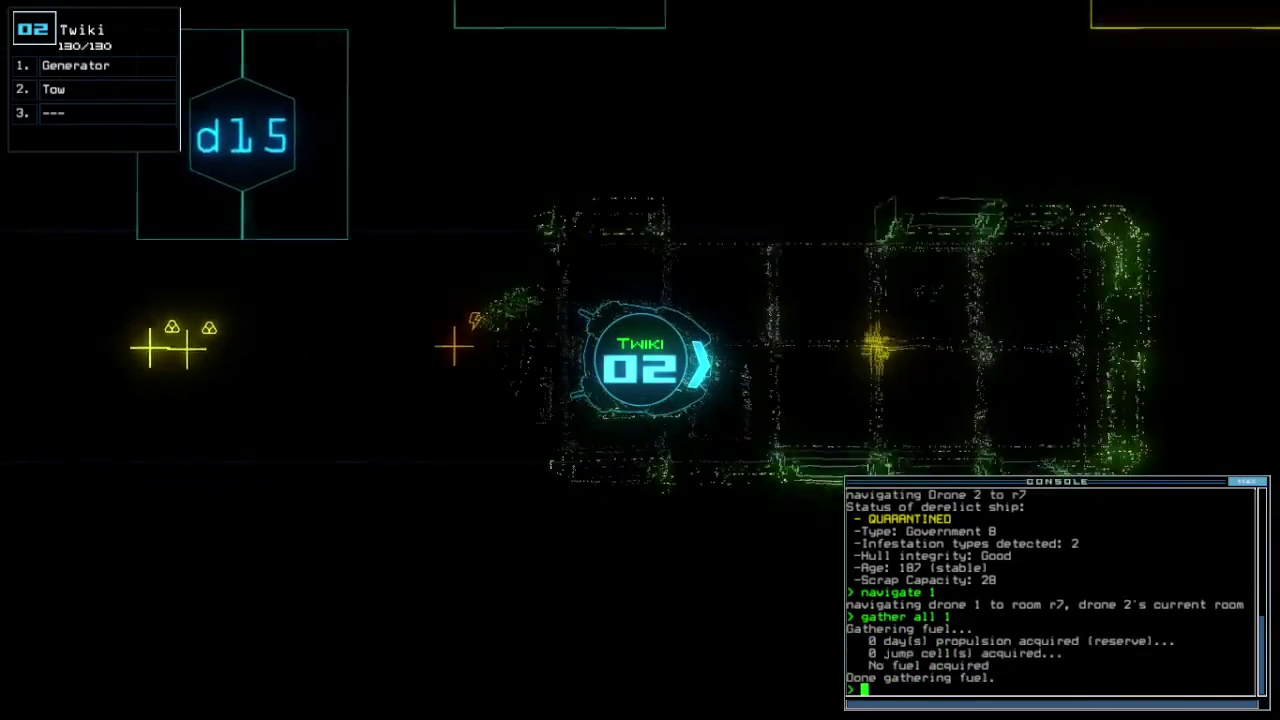
text(g)
key(Return)
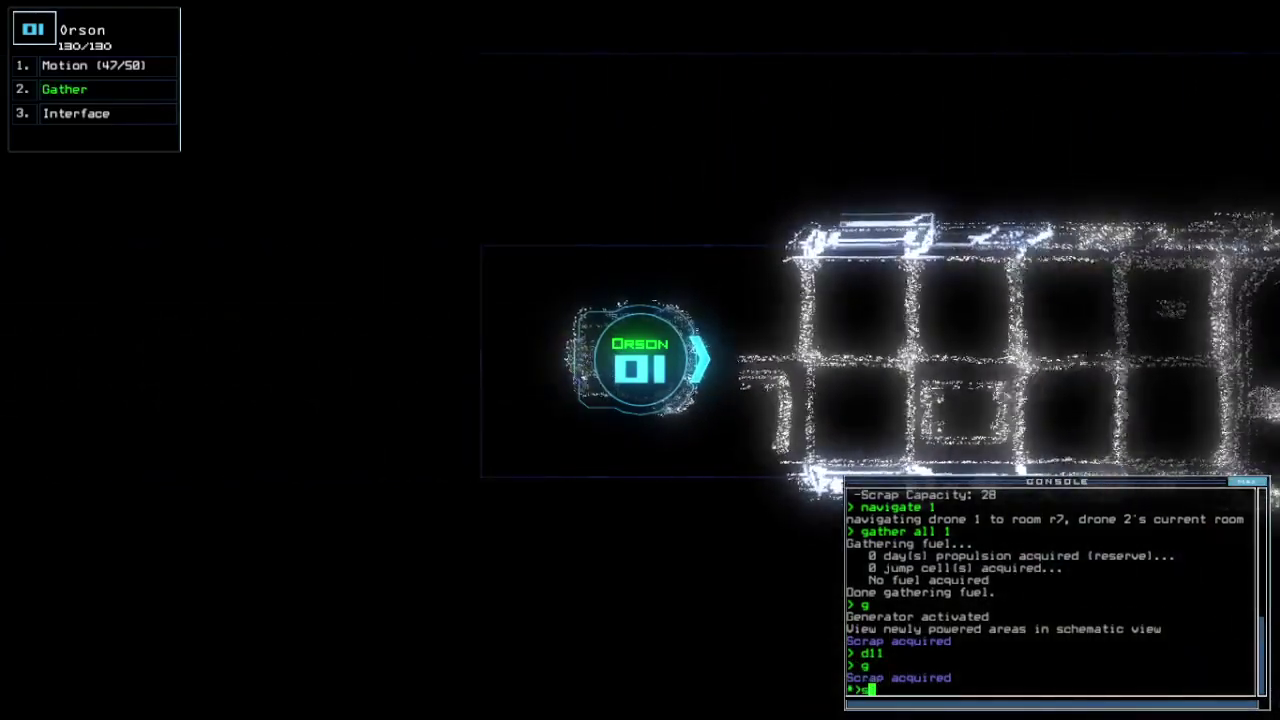
text(wap)
- Move the Motion upgrade from Orson to Twiki and check the ship schematic
key(Return)
key(Return)
key(Escape)
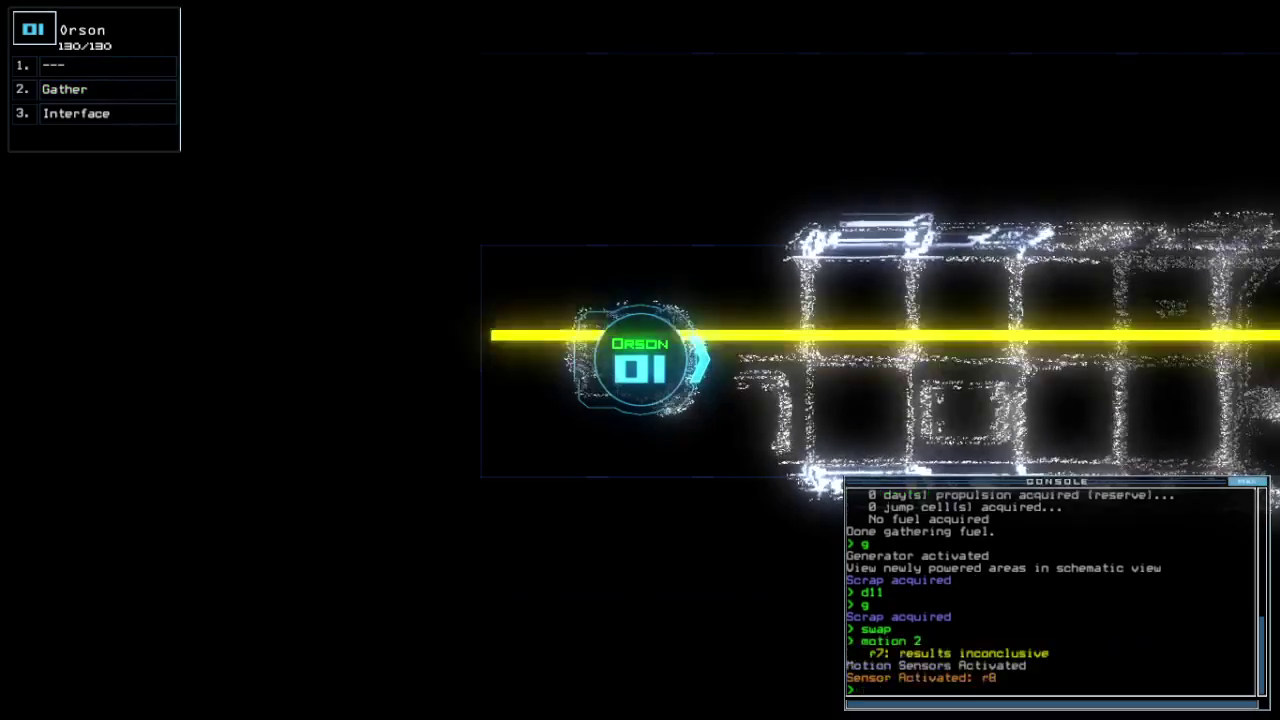
key(Tab)
key(Tab)
key(Tab)
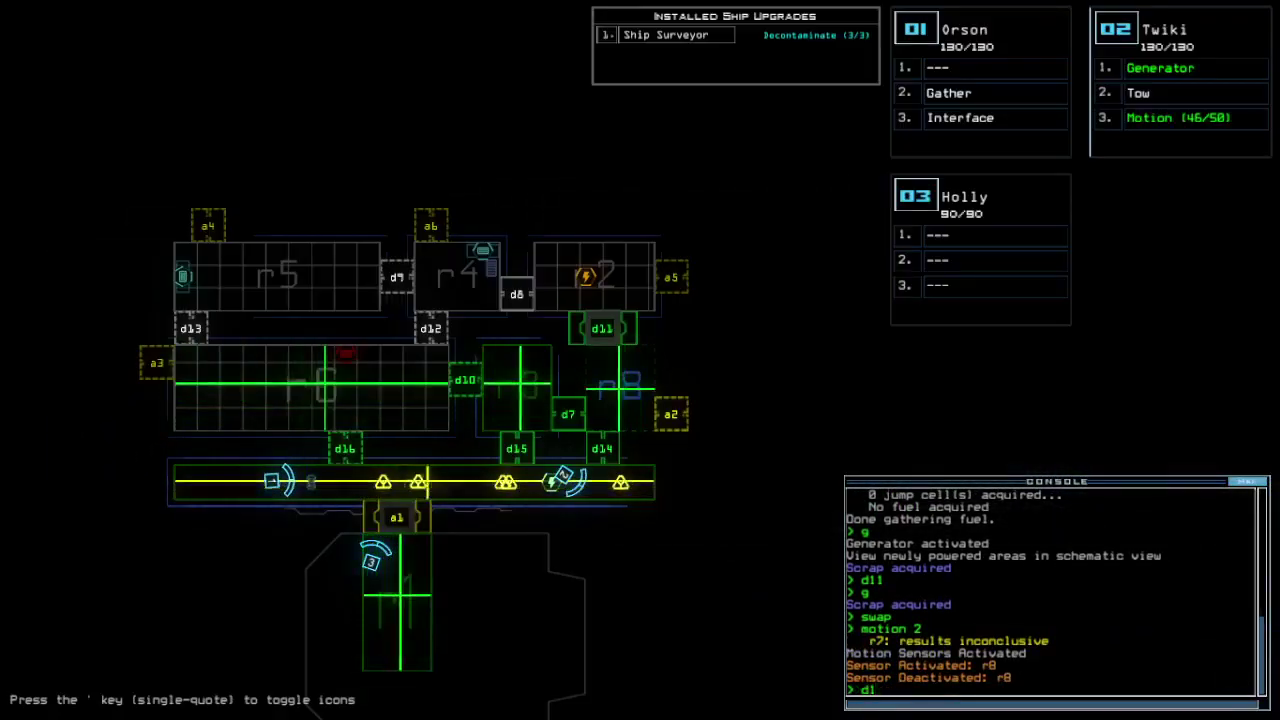
key(Tab)
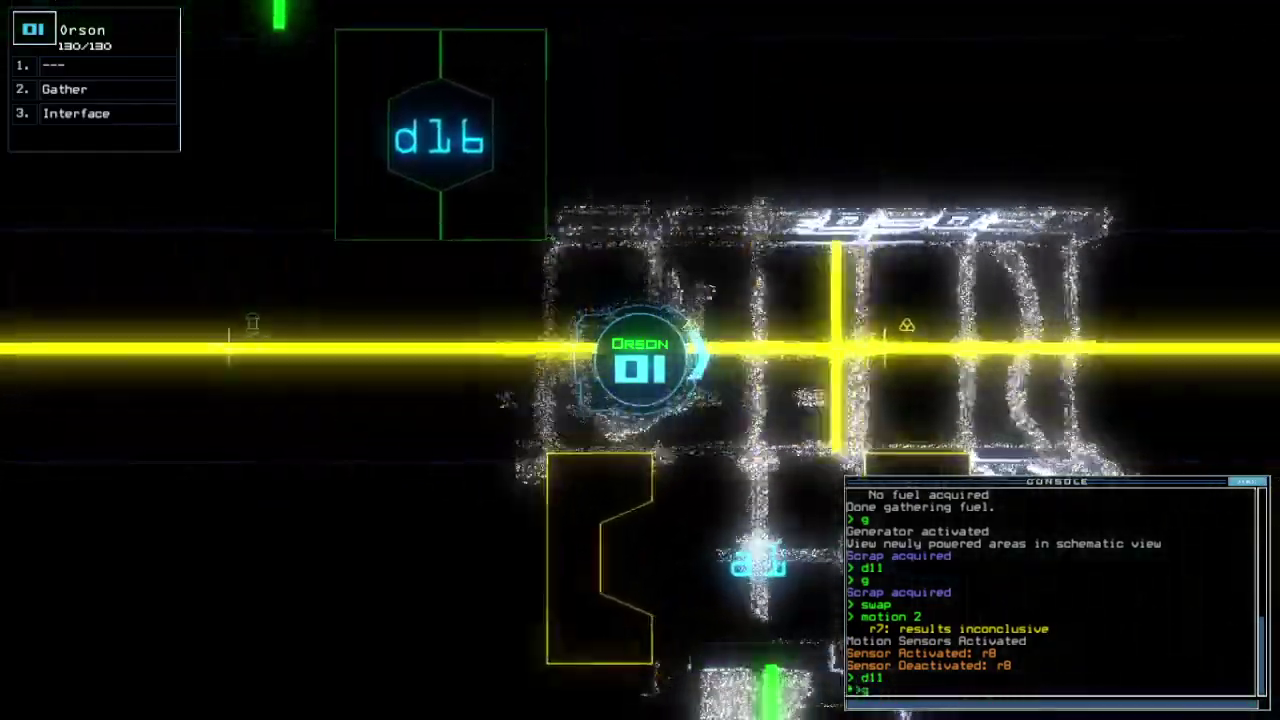
text(g)
- Drive Orson right through room r7, collecting four pieces of scrap
key(Return)
text(g)
key(Return)
key(Right)
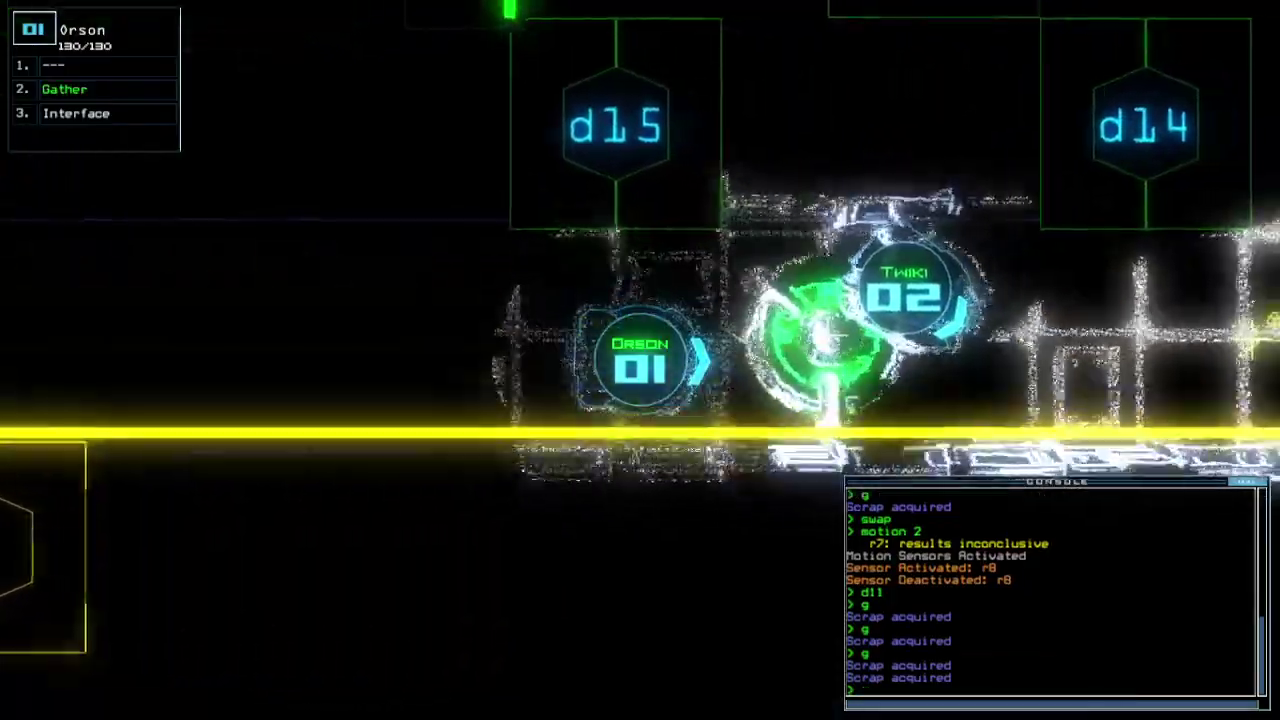
text(g)
key(Return)
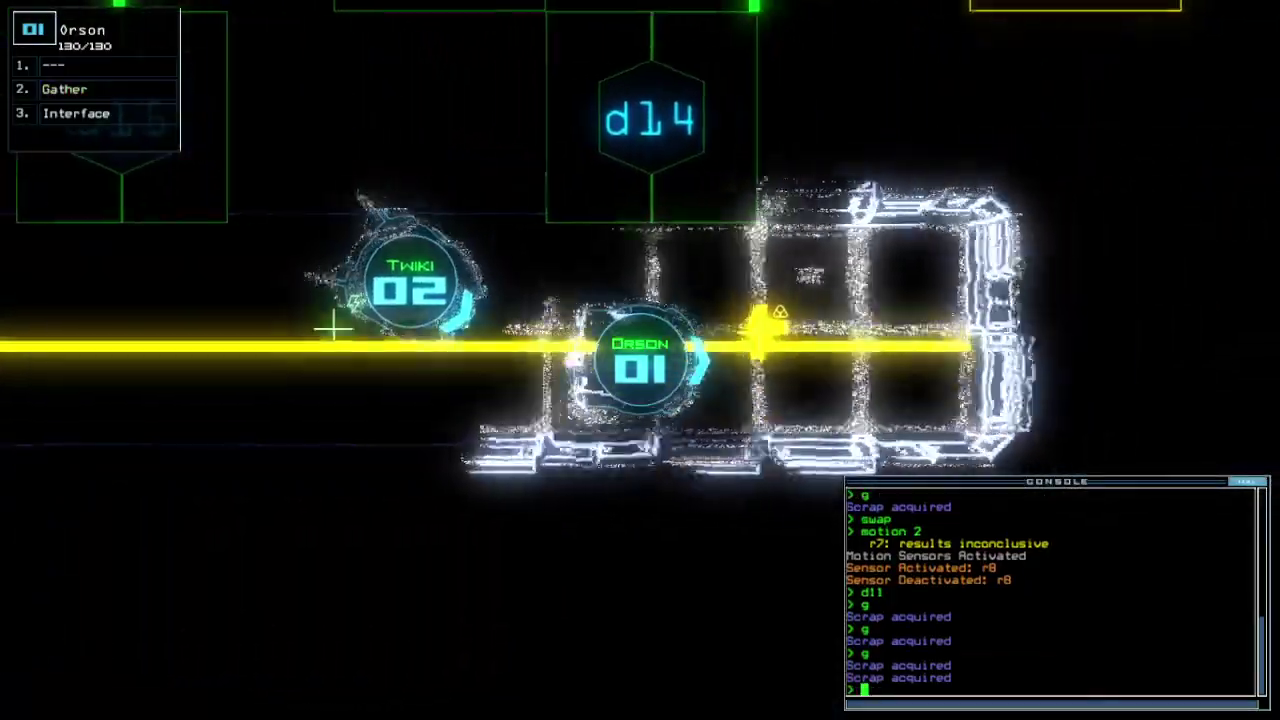
text(g)
key(Return)
- Drive Orson through door d14 and close it behind him
key(Up)
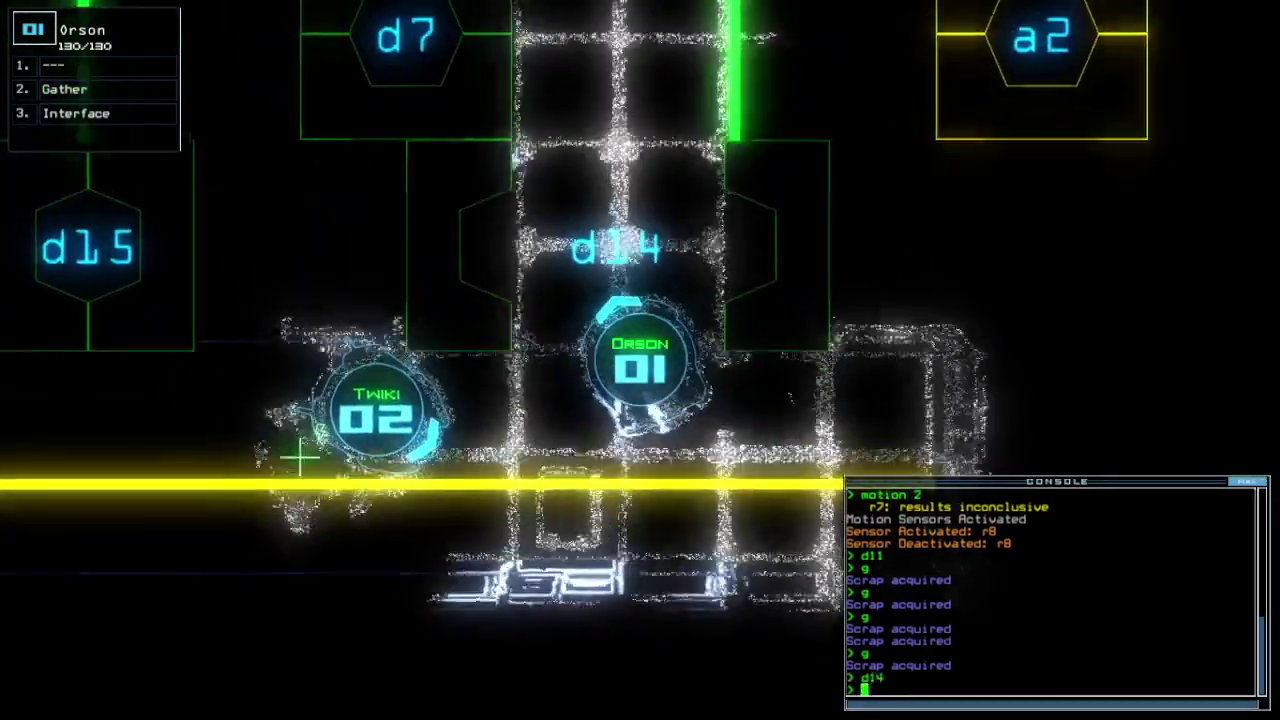
text(d14)
key(Return)
key(Up)
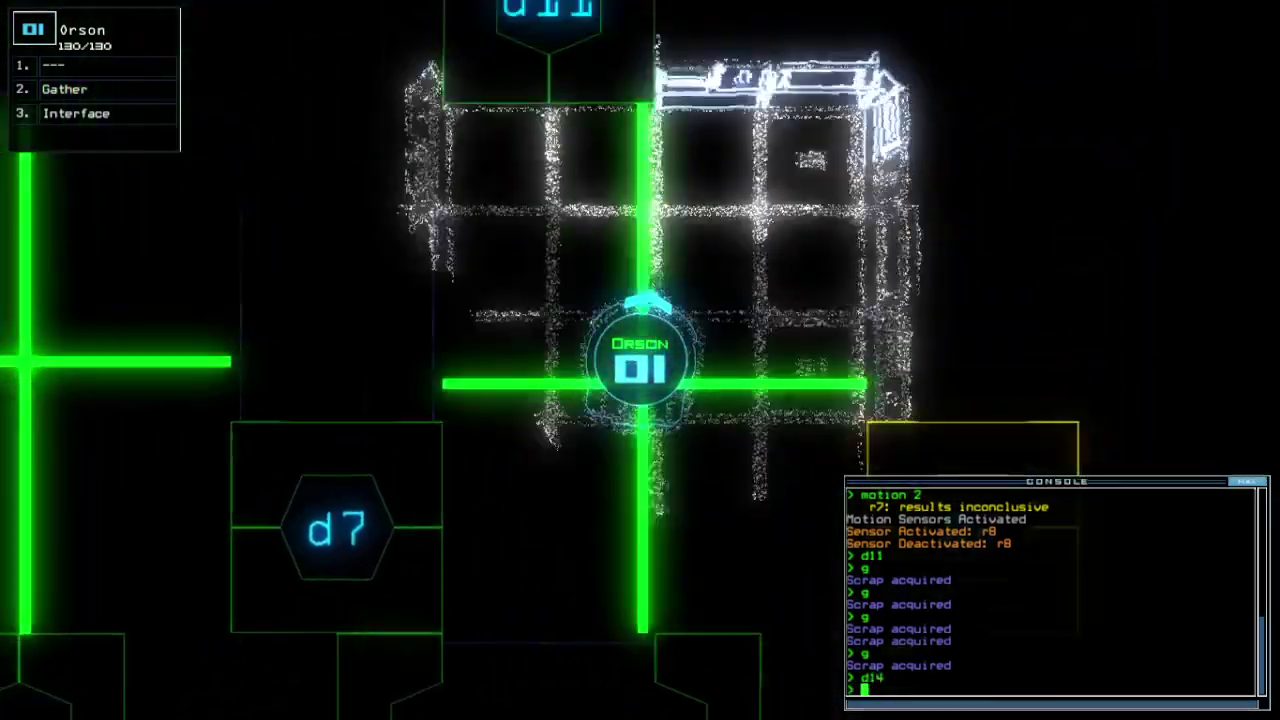
key(Tab)
text(d14)
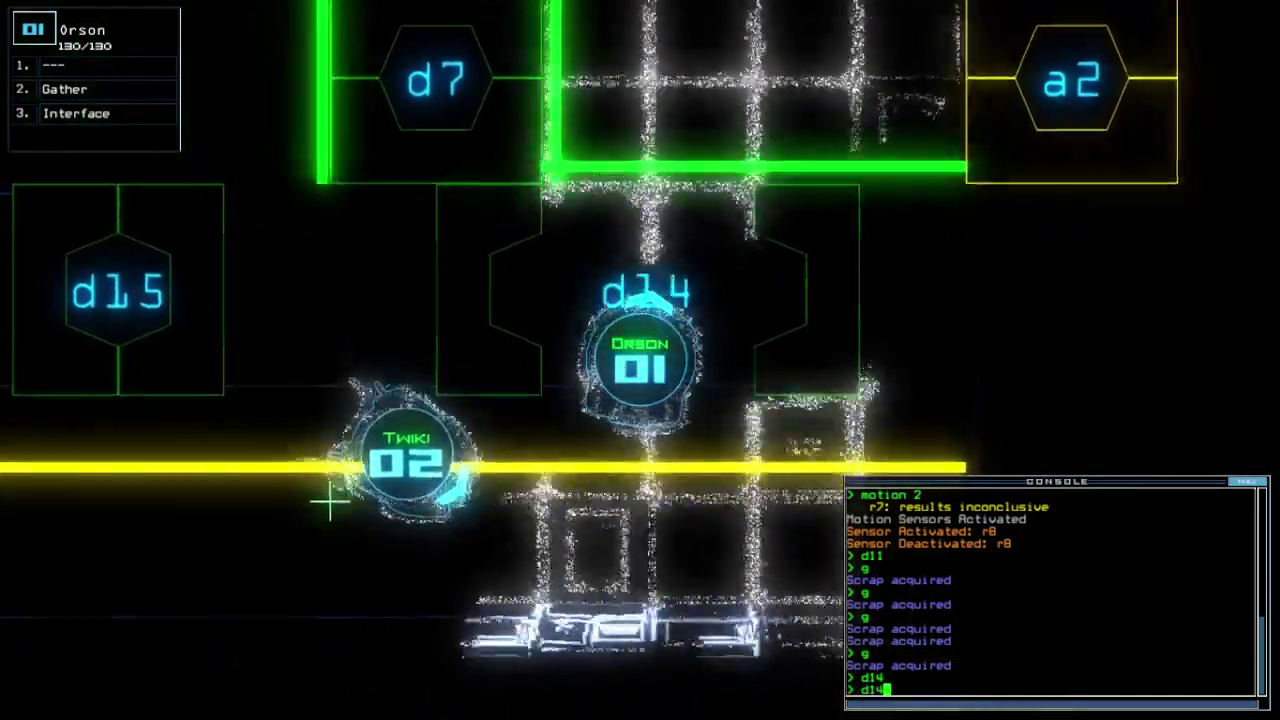
key(Return)
key(Tab)
text(em)
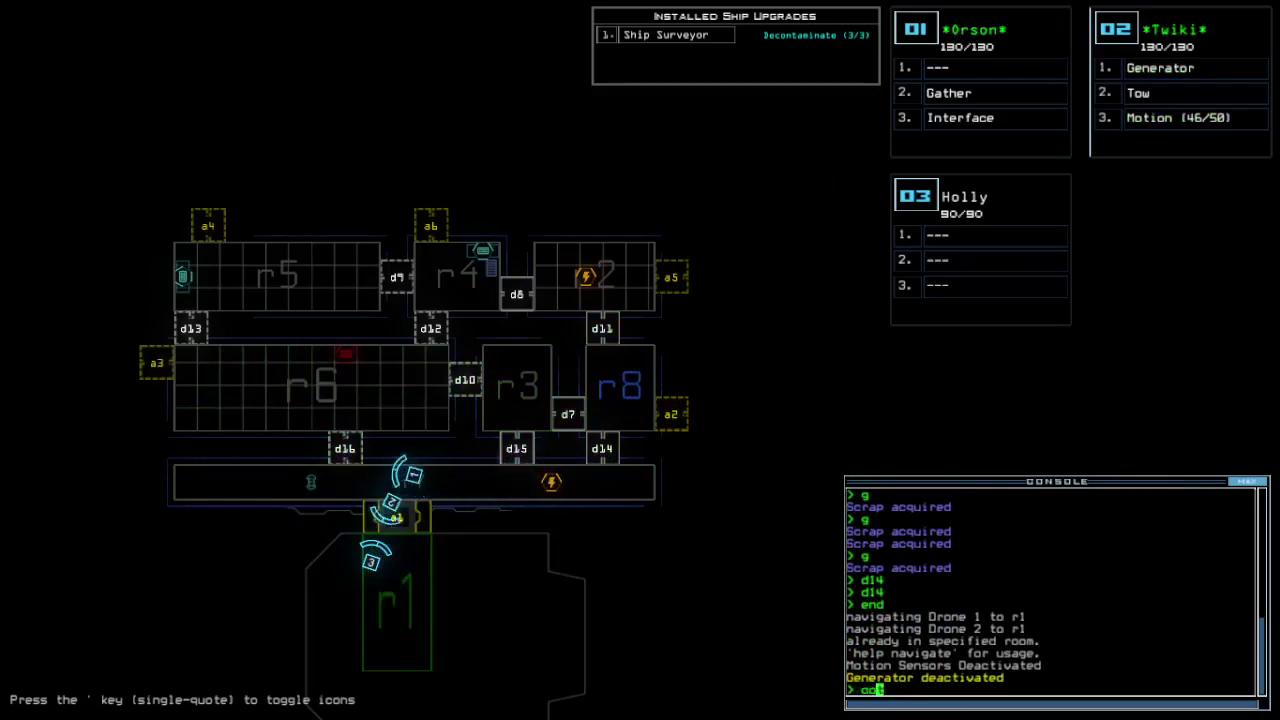
- Clear the half-typed console command and switch between Orson's camera and the ship schematic
key(BackSpace)
key(BackSpace)
key(Tab)
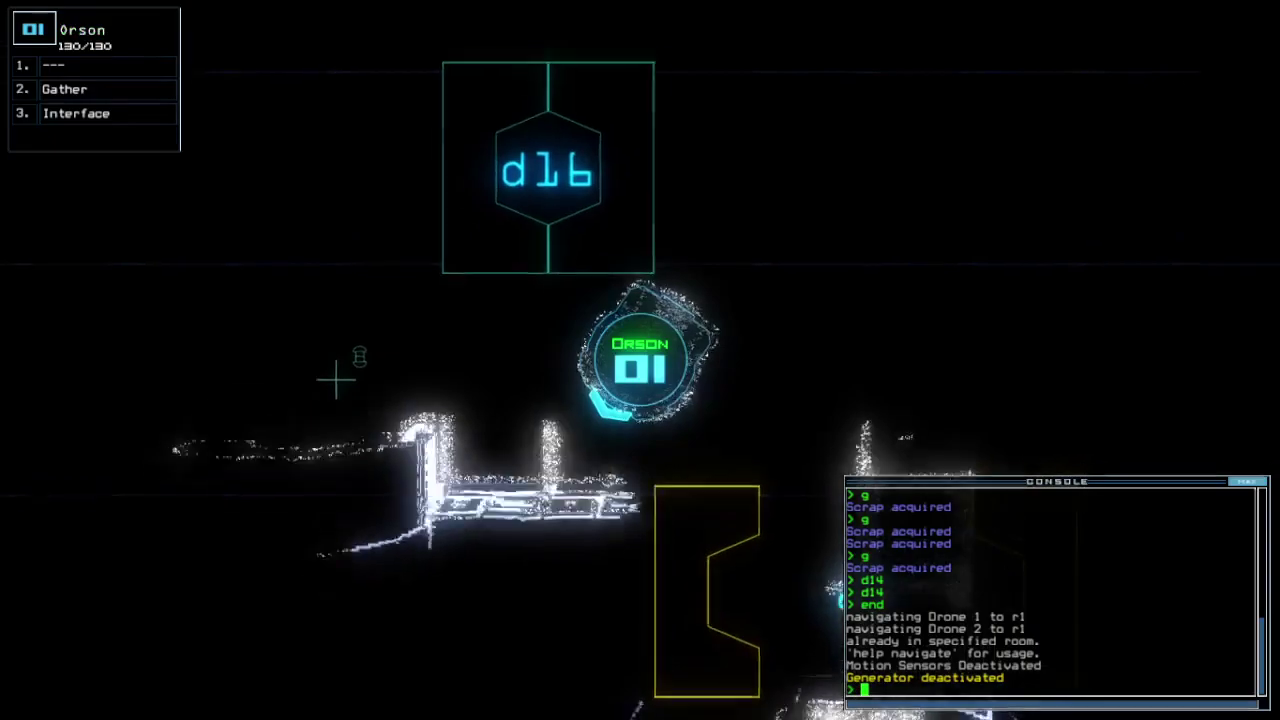
key(Tab)
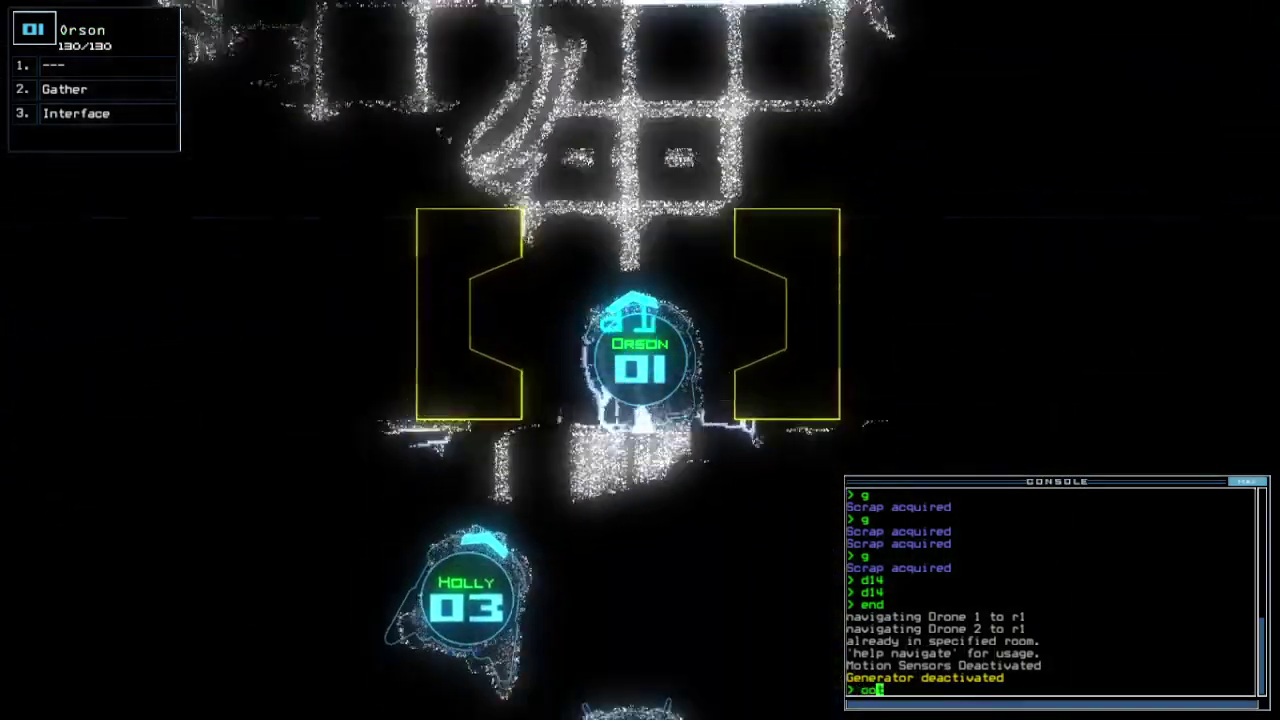
text(got)
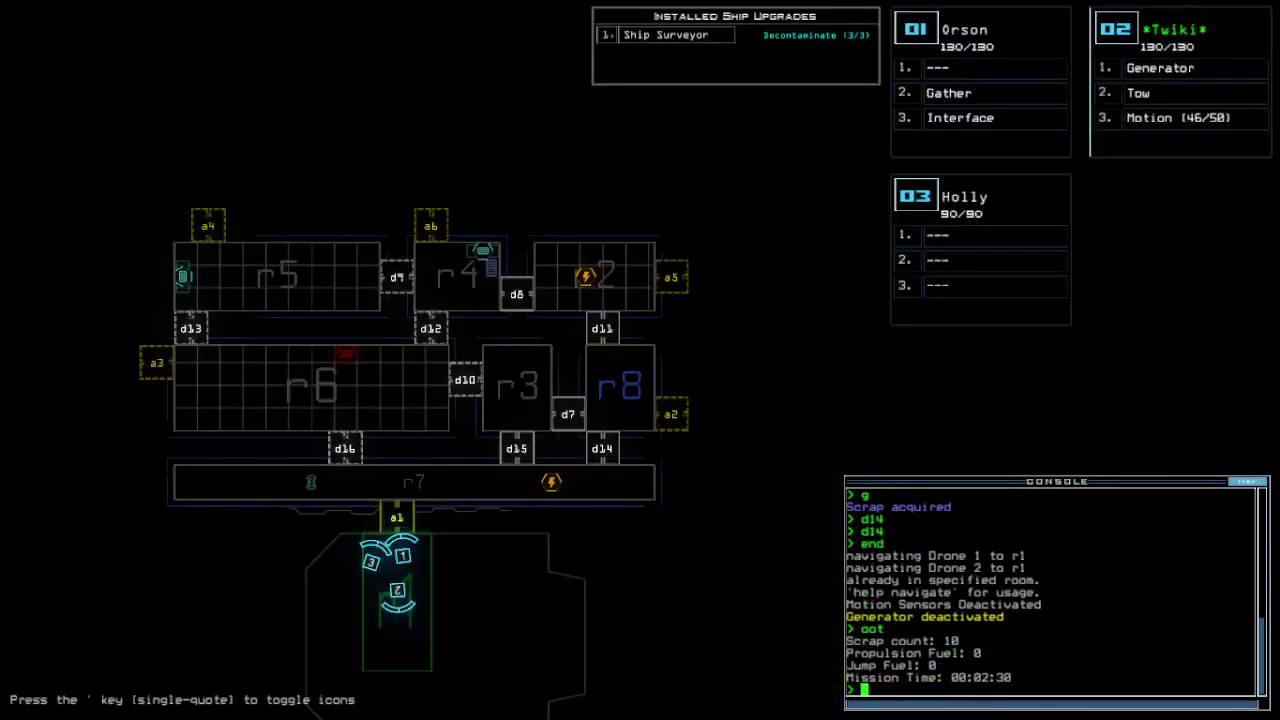
text(o)
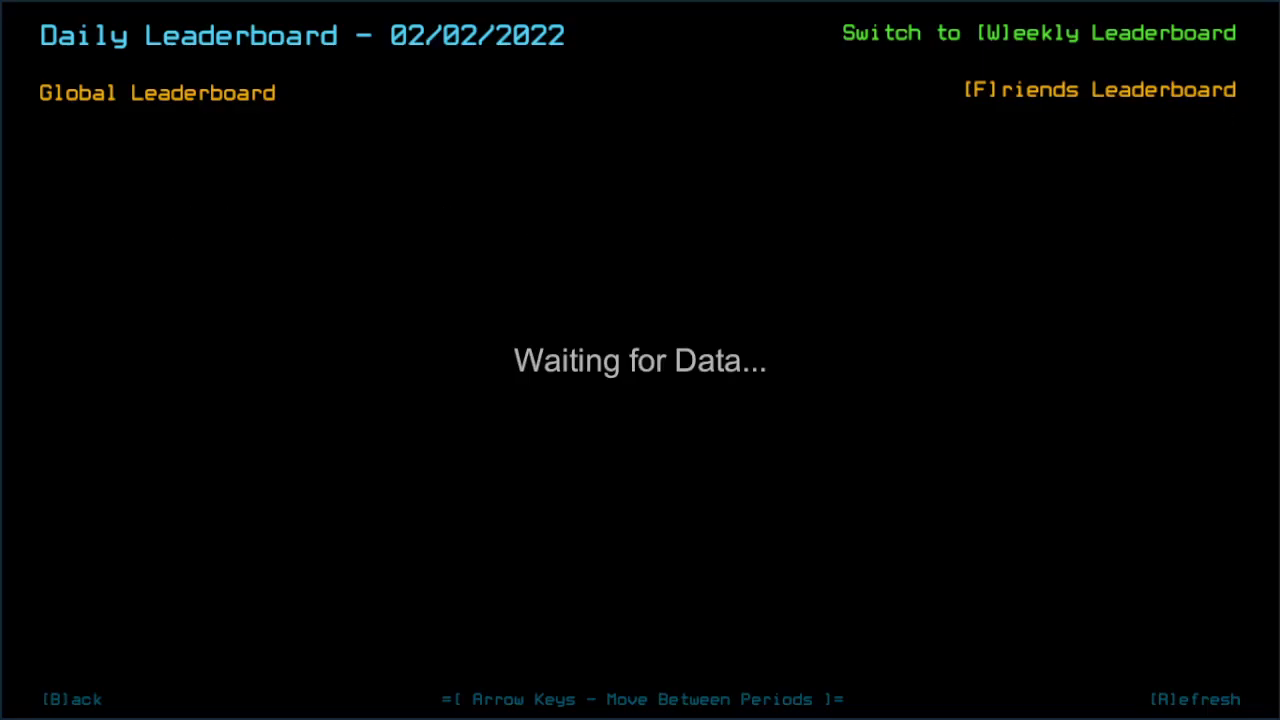